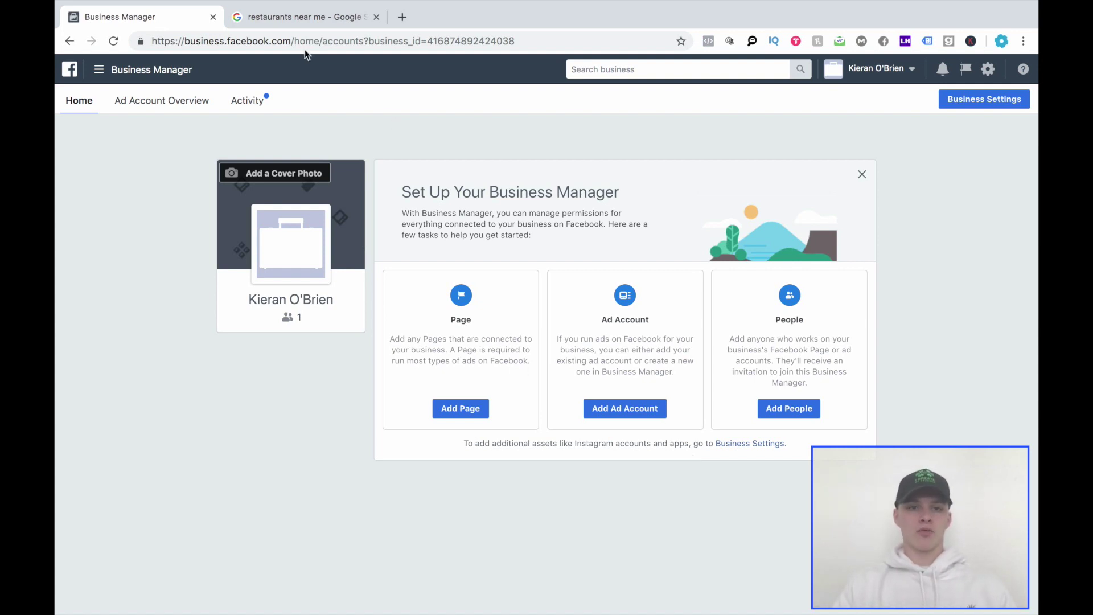
- Open the Business Settings and check the admin user's entry and assigned assets under People
{"action": "left_click", "coordinate": [313, 22]}
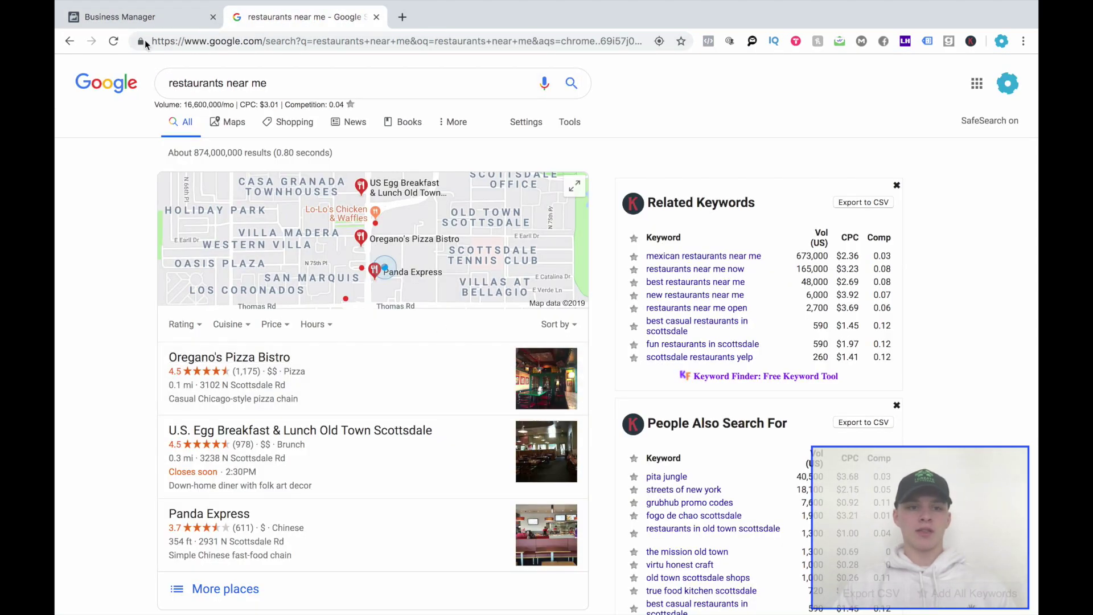
{"action": "left_click", "coordinate": [158, 19]}
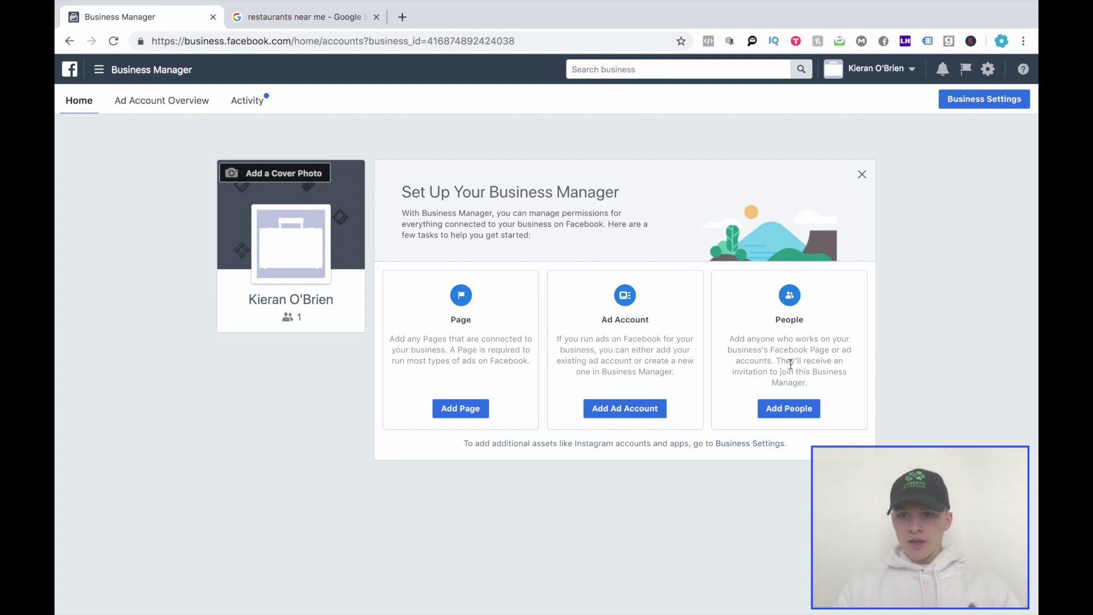
{"action": "left_click", "coordinate": [977, 108]}
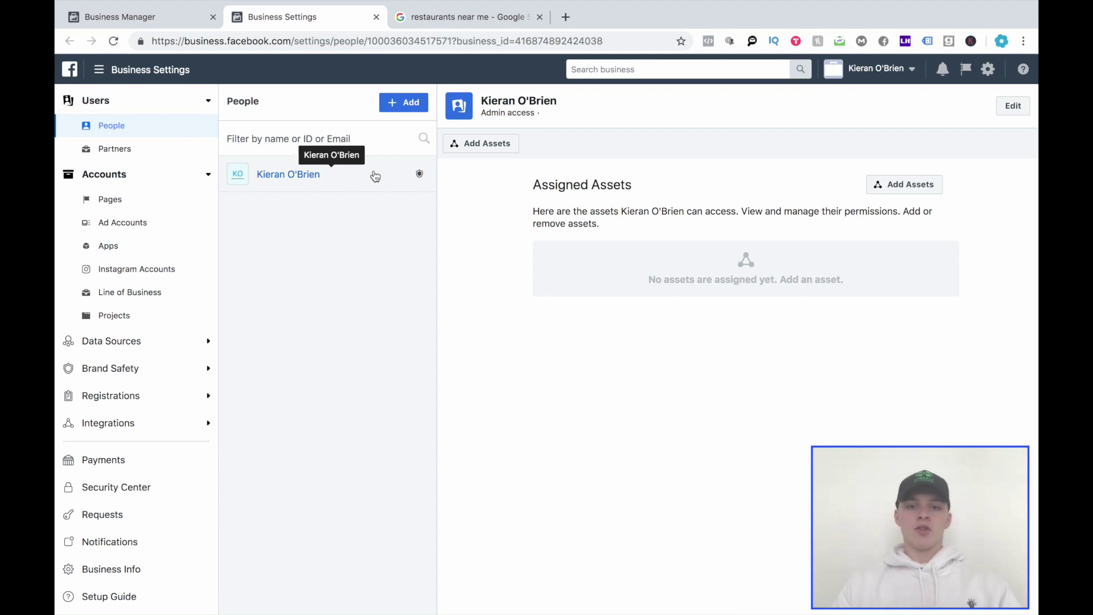
{"action": "left_click_drag", "start_coordinate": [481, 103], "coordinate": [593, 106]}
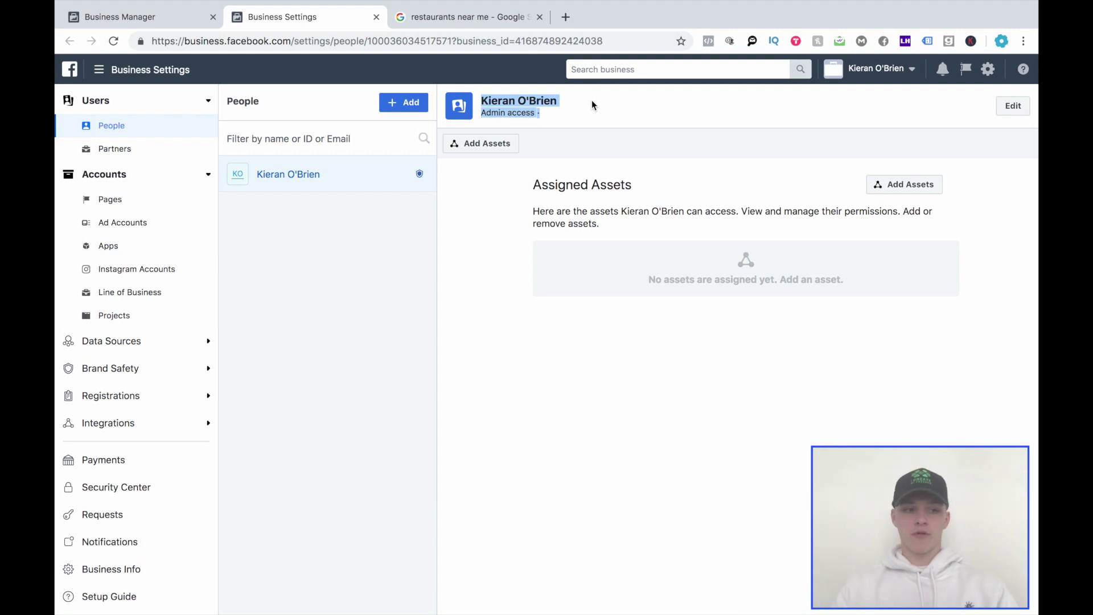
{"action": "left_click", "coordinate": [402, 265]}
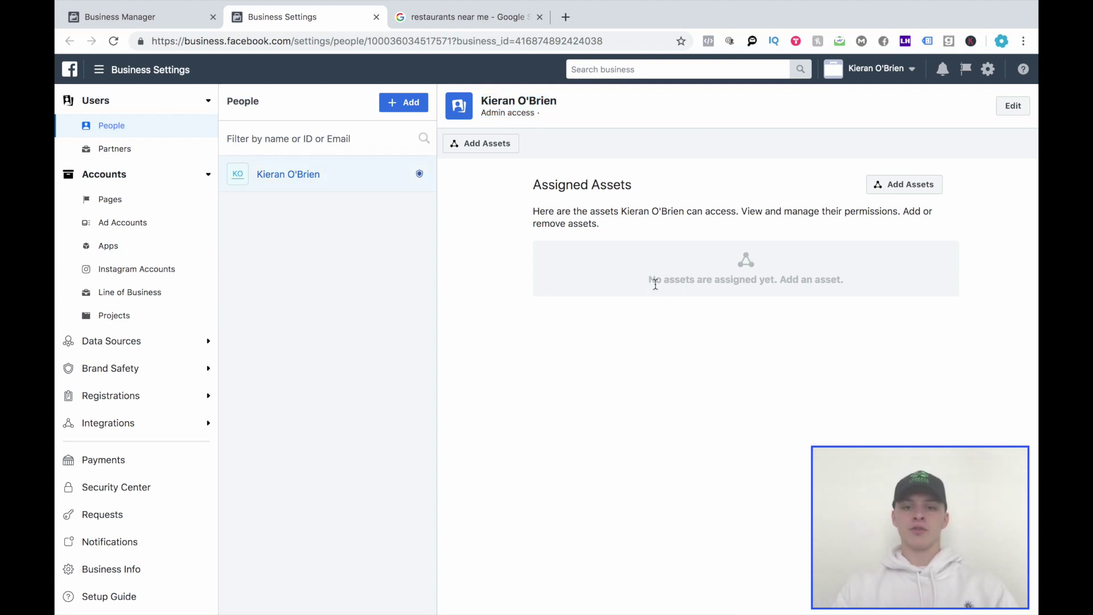
- Start assigning assets to the admin user in the People settings and select the business's Page
{"action": "left_click", "coordinate": [910, 190]}
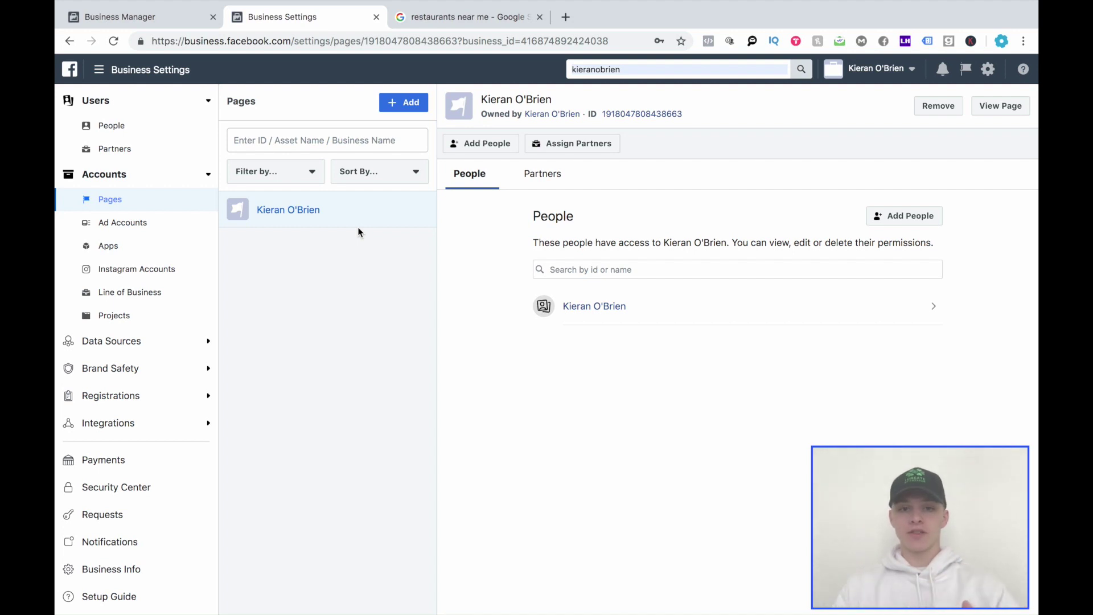
{"action": "left_click", "coordinate": [170, 139]}
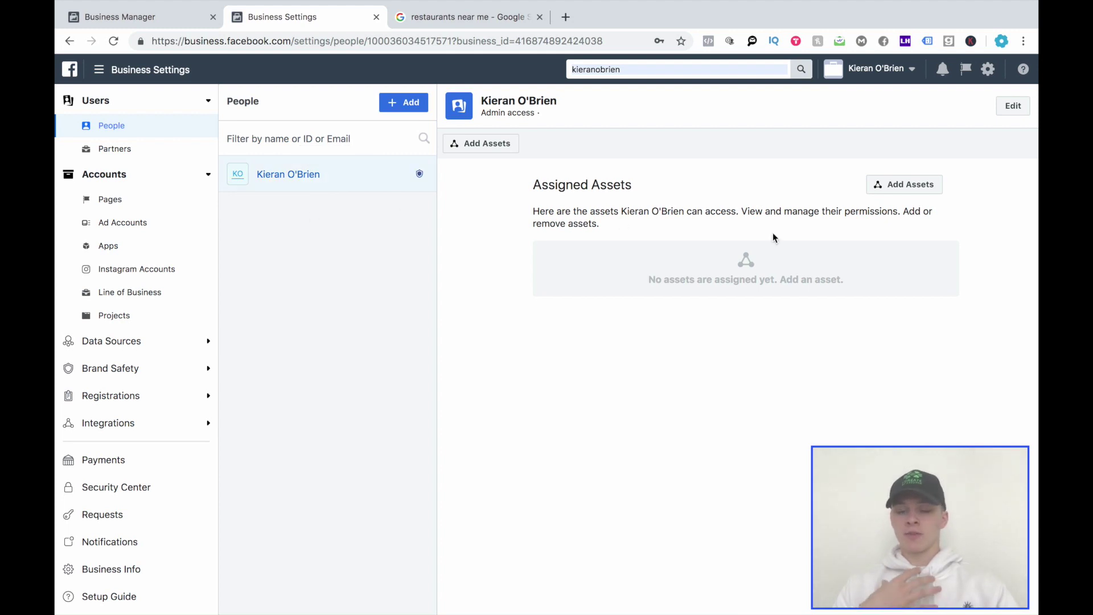
{"action": "left_click", "coordinate": [895, 188]}
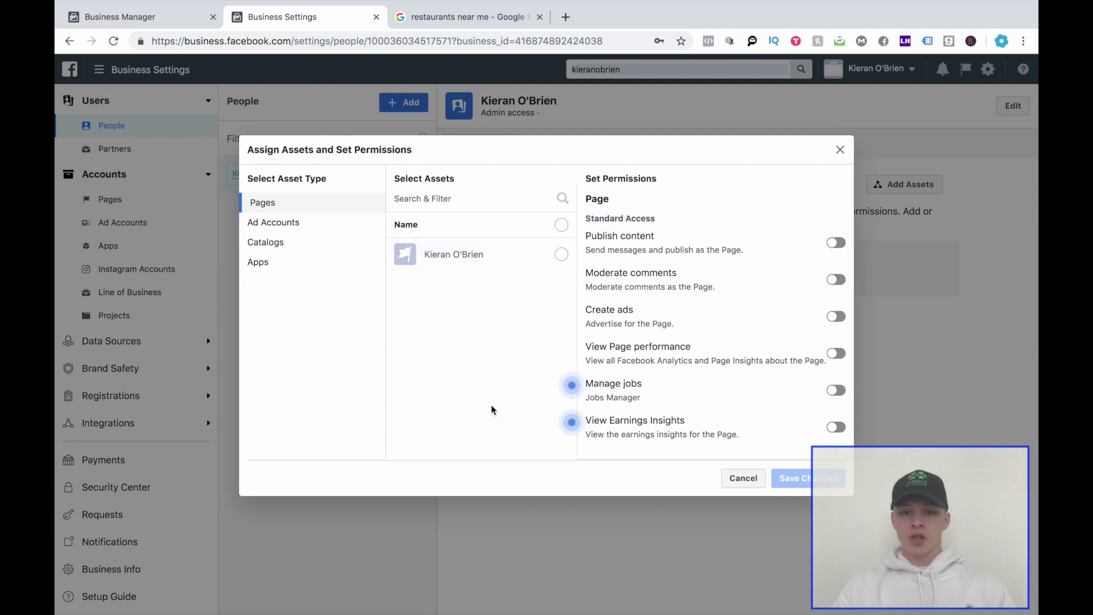
{"action": "left_click", "coordinate": [504, 260]}
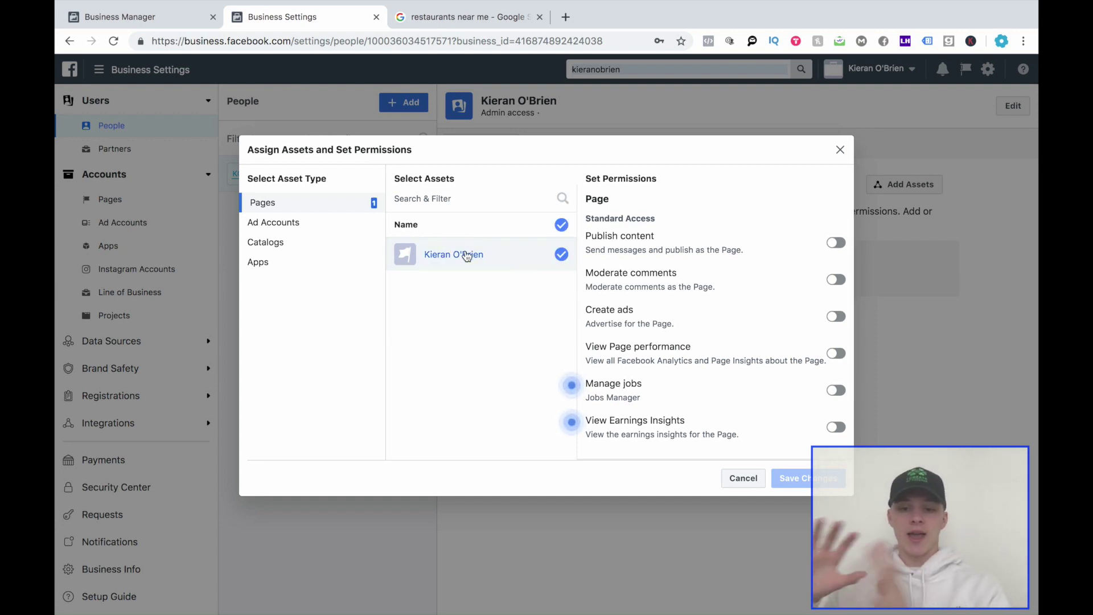
{"action": "scroll", "coordinate": [747, 385], "scroll_direction": "down", "scroll_amount": 3}
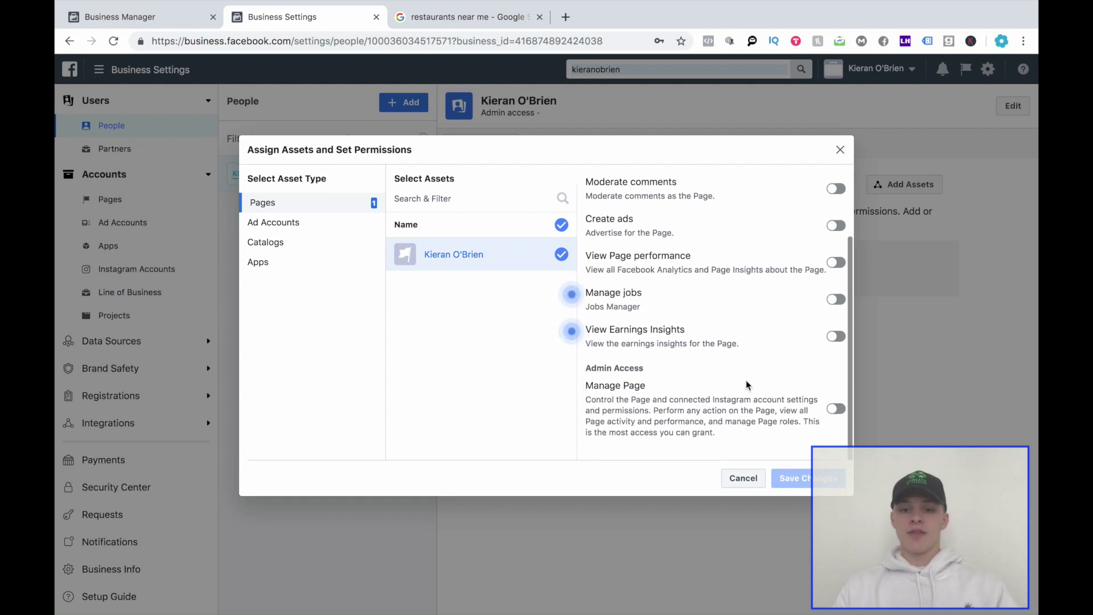
{"action": "scroll", "coordinate": [785, 383], "scroll_direction": "up", "scroll_amount": 3}
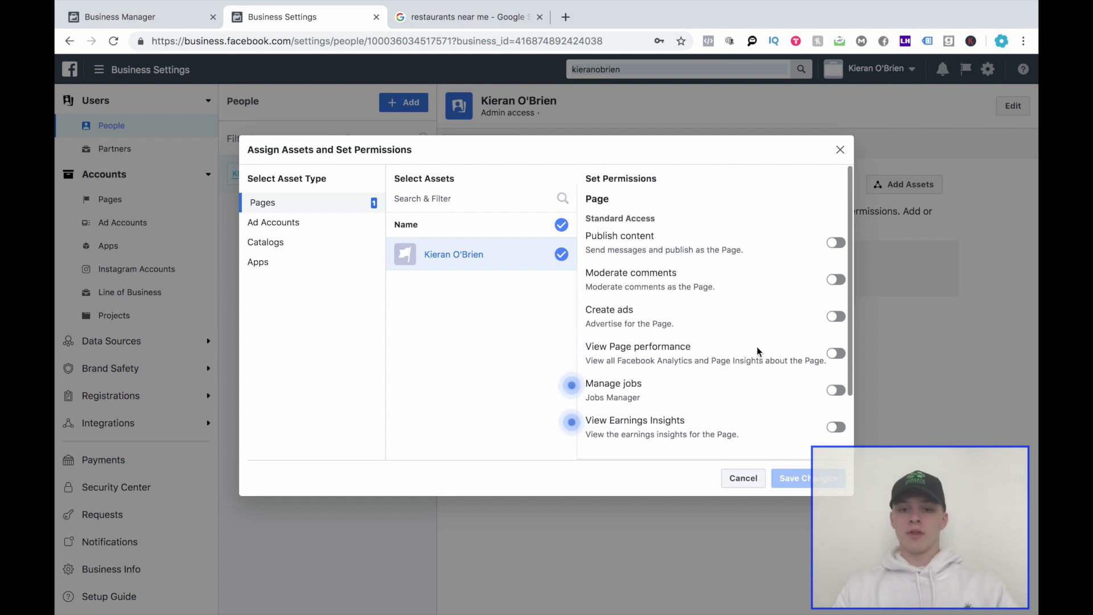
- Grant the Publish content permission on the selected Page and save the asset assignment
{"action": "left_click", "coordinate": [837, 244]}
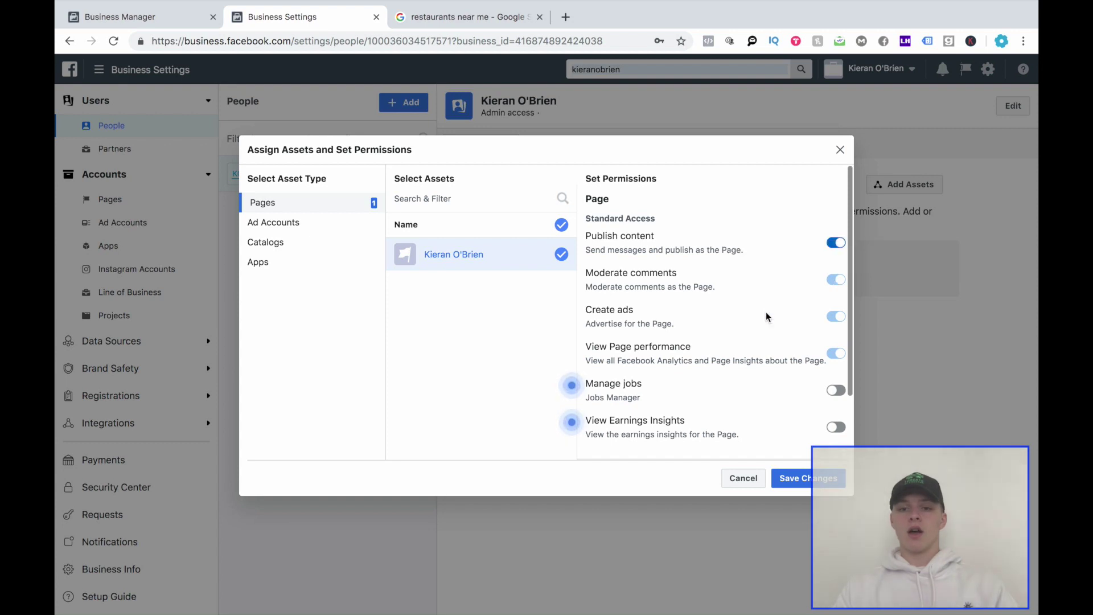
{"action": "scroll", "coordinate": [760, 359], "scroll_direction": "down", "scroll_amount": 1}
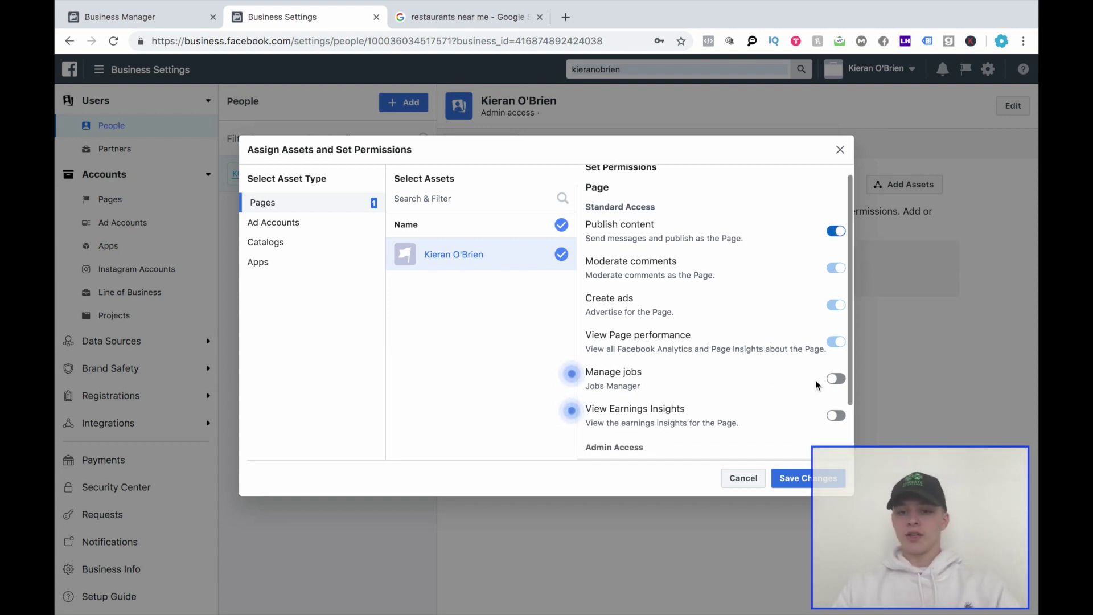
{"action": "scroll", "coordinate": [829, 400], "scroll_direction": "down", "scroll_amount": 1}
{"action": "scroll", "coordinate": [794, 407], "scroll_direction": "down", "scroll_amount": 2}
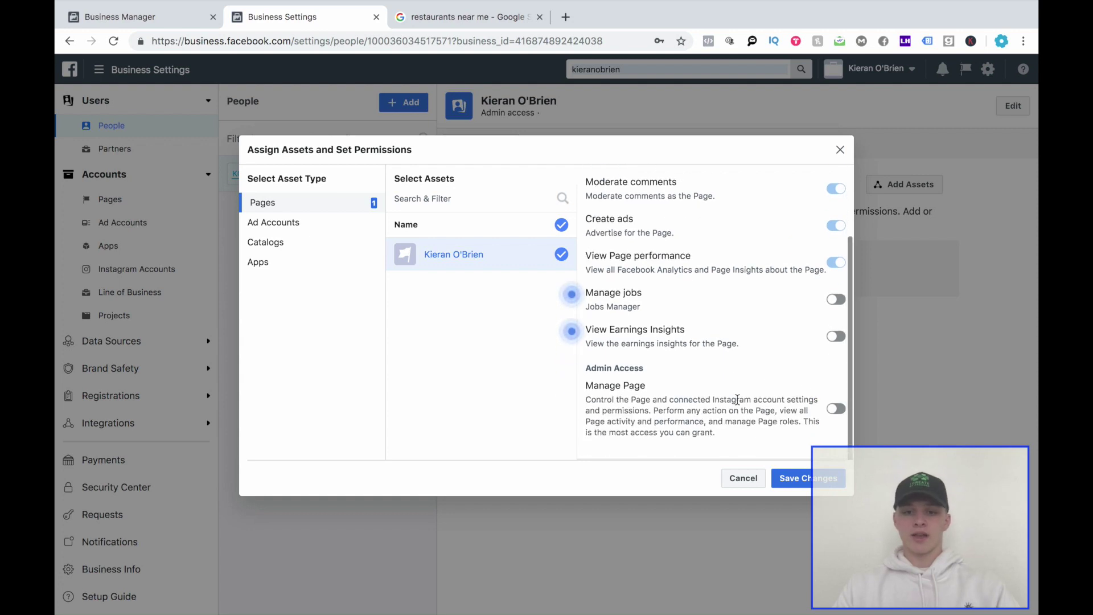
{"action": "left_click", "coordinate": [798, 479]}
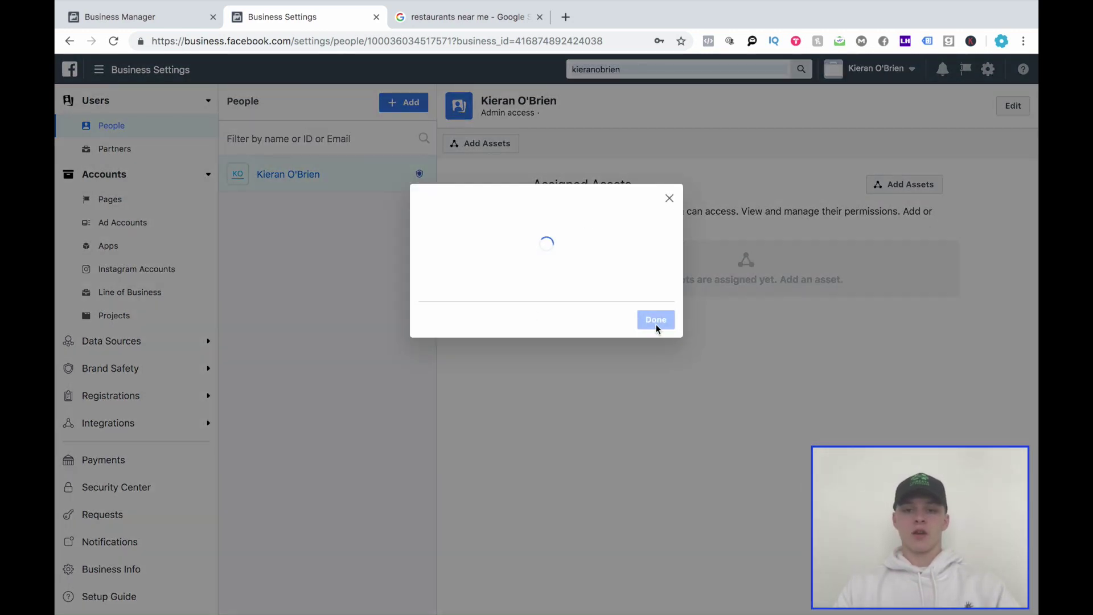
{"action": "left_click", "coordinate": [656, 292]}
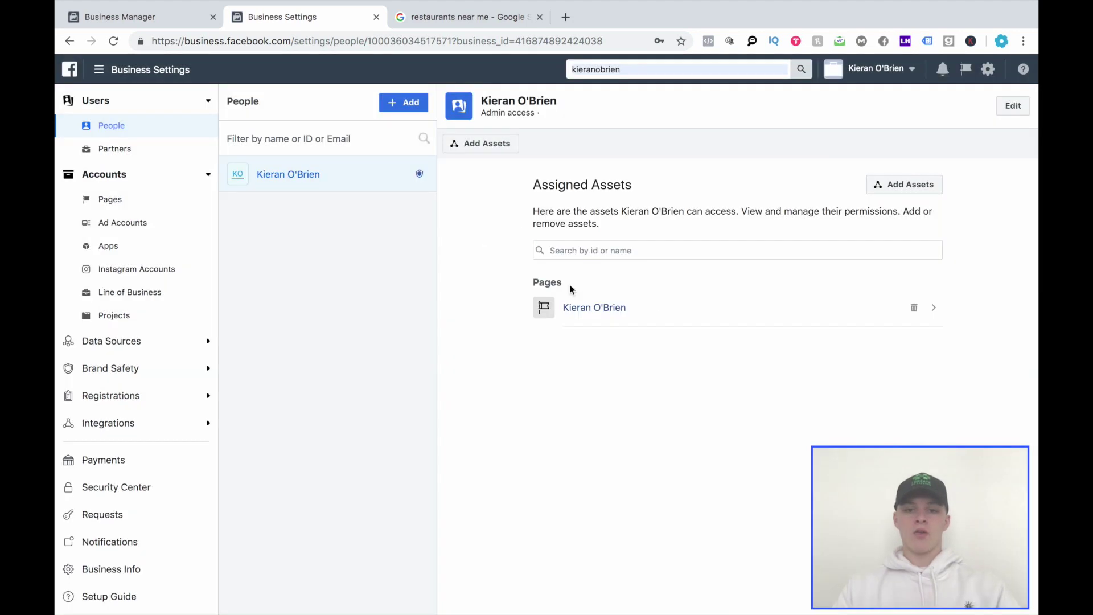
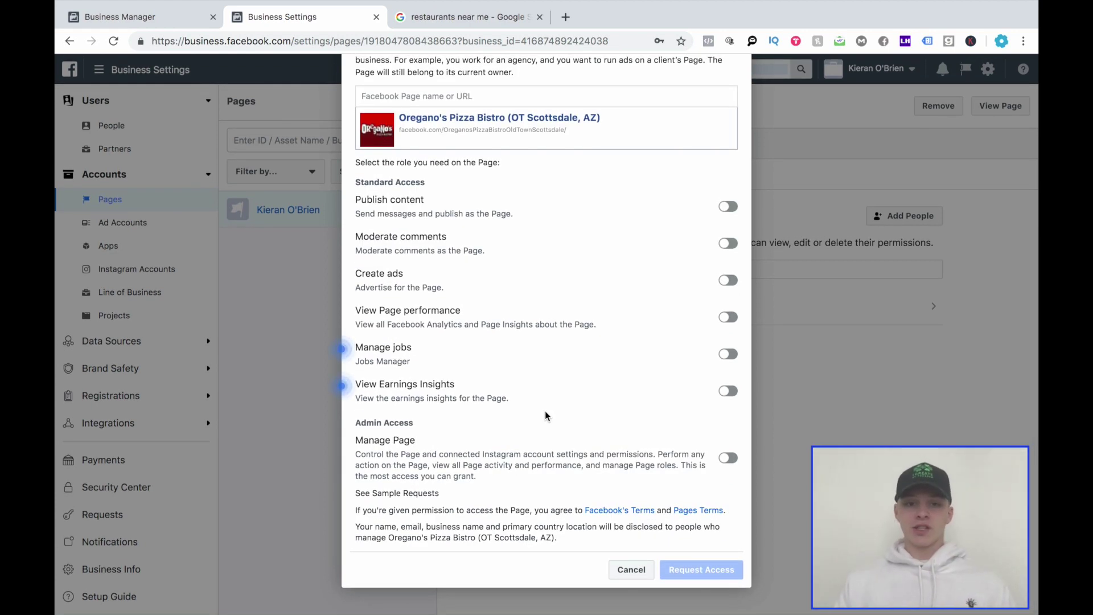
- Prepare a Page access request for Oregano's Pizza Bistro with Manage Page and View Earnings Insights enabled, and cancel it
{"action": "left_click", "coordinate": [728, 458]}
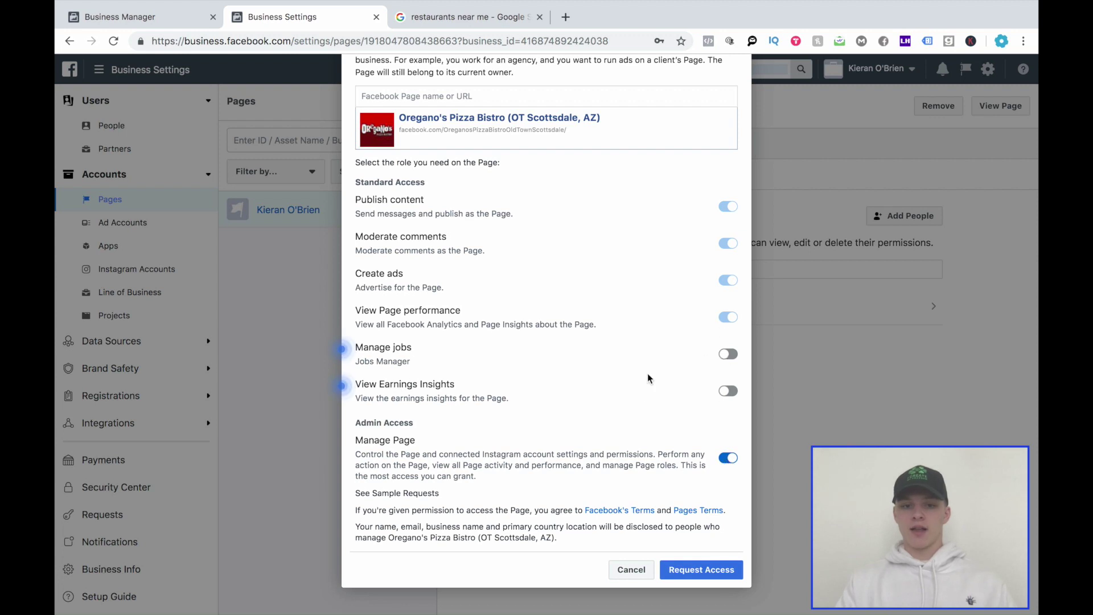
{"action": "left_click", "coordinate": [728, 392]}
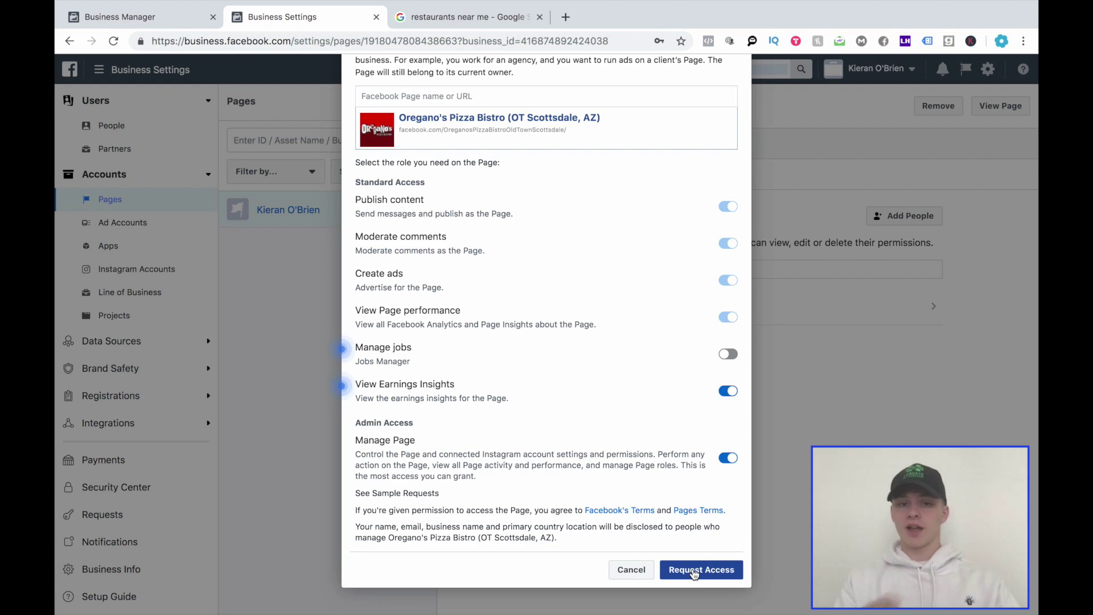
{"action": "scroll", "coordinate": [534, 350], "scroll_direction": "up", "scroll_amount": 5}
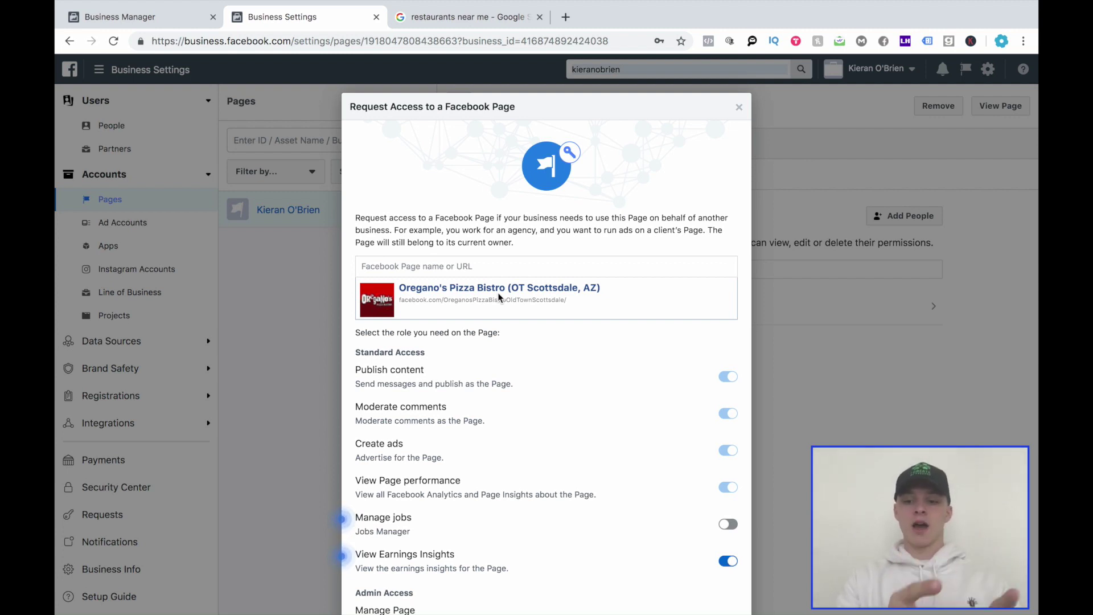
{"action": "scroll", "coordinate": [499, 296], "scroll_direction": "down", "scroll_amount": 5}
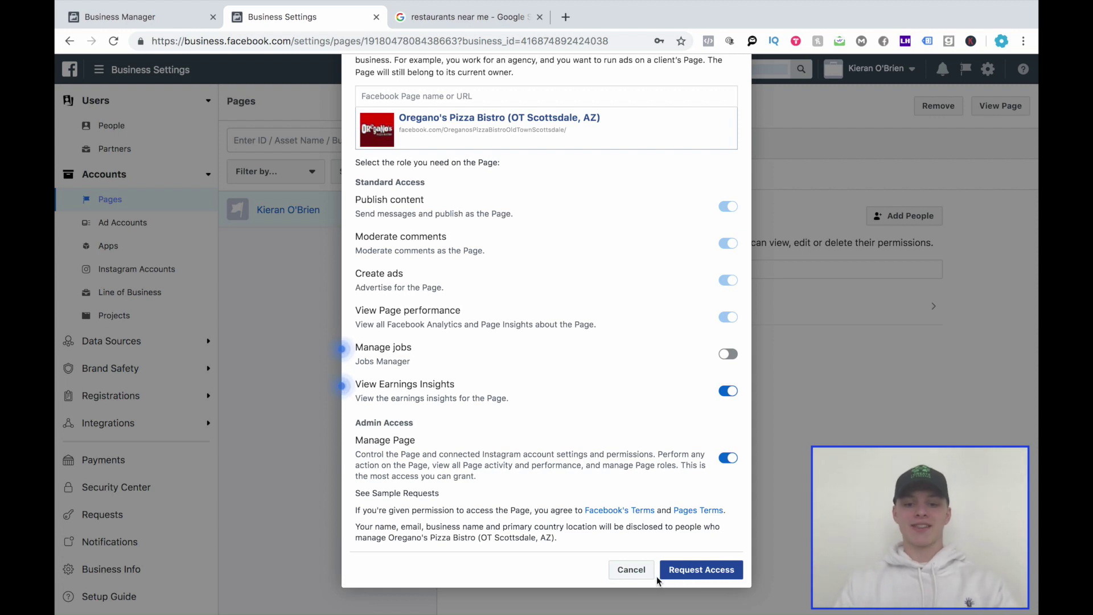
{"action": "left_click", "coordinate": [636, 571]}
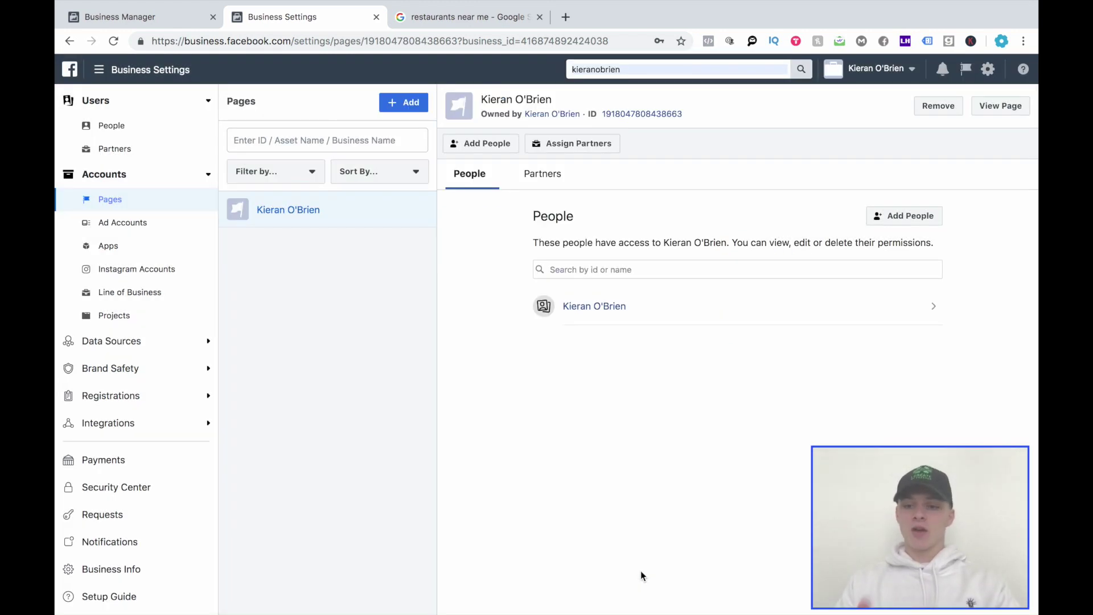
- Open a request for access to an ad account in the Ad Accounts settings and cancel it without entering an ID
{"action": "left_click", "coordinate": [149, 223]}
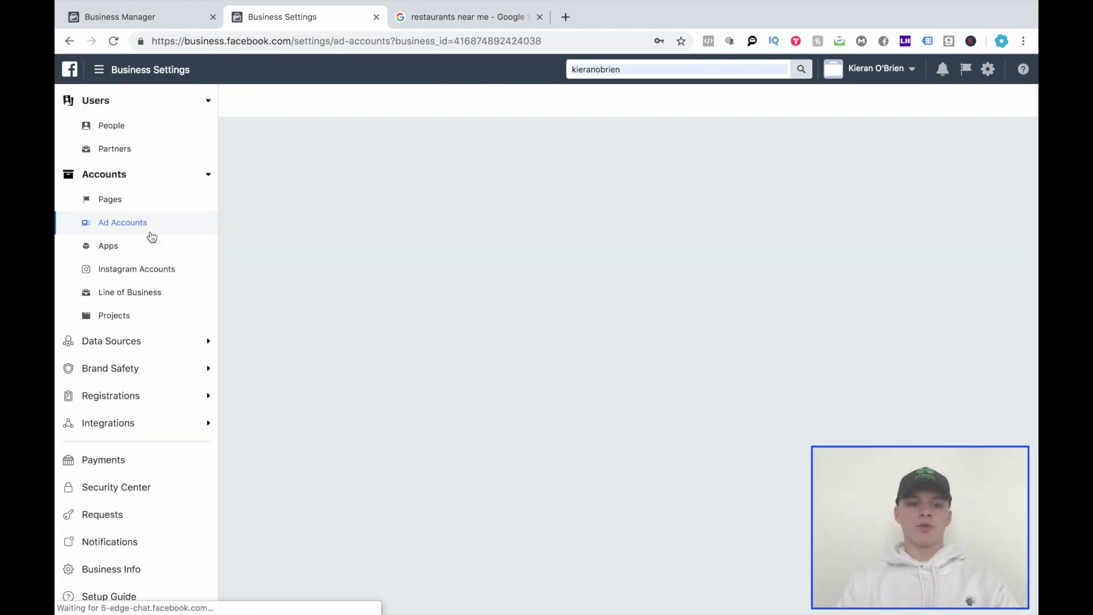
{"action": "left_click", "coordinate": [642, 263]}
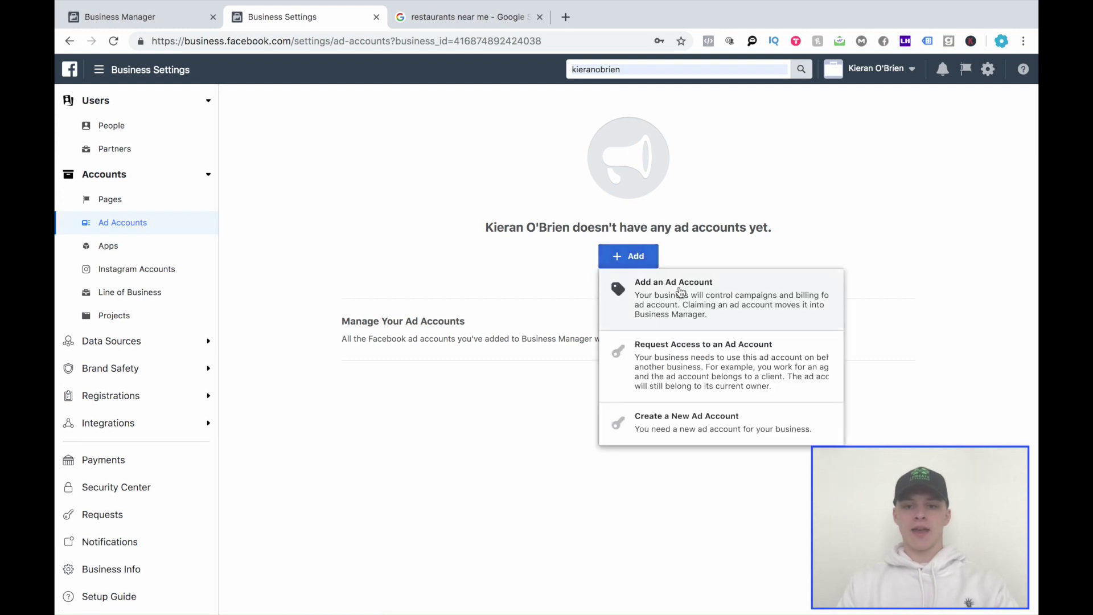
{"action": "left_click", "coordinate": [678, 365]}
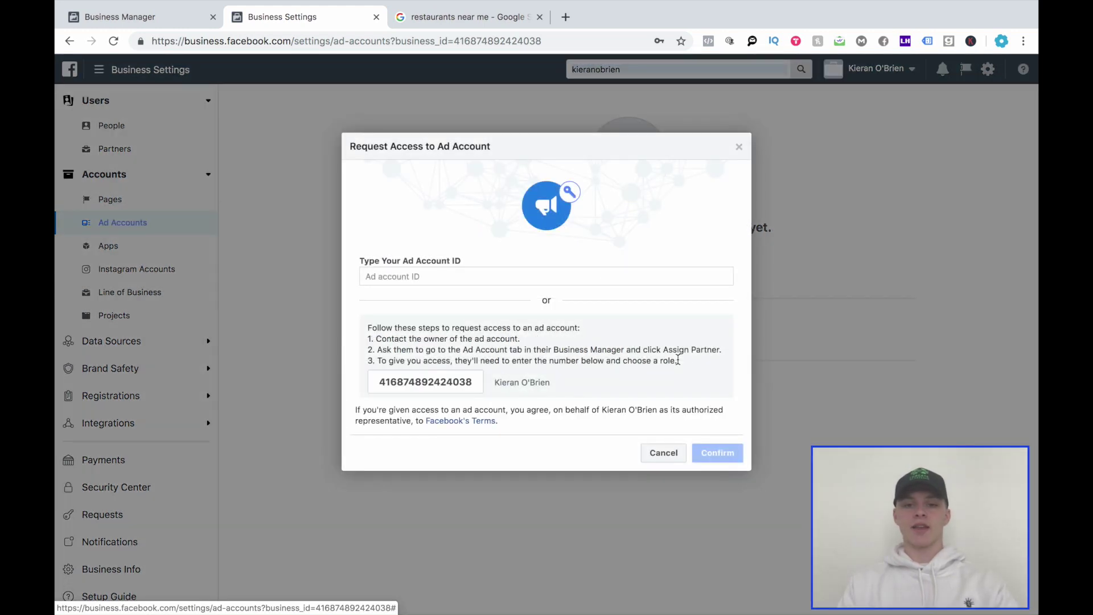
{"action": "left_click", "coordinate": [507, 275]}
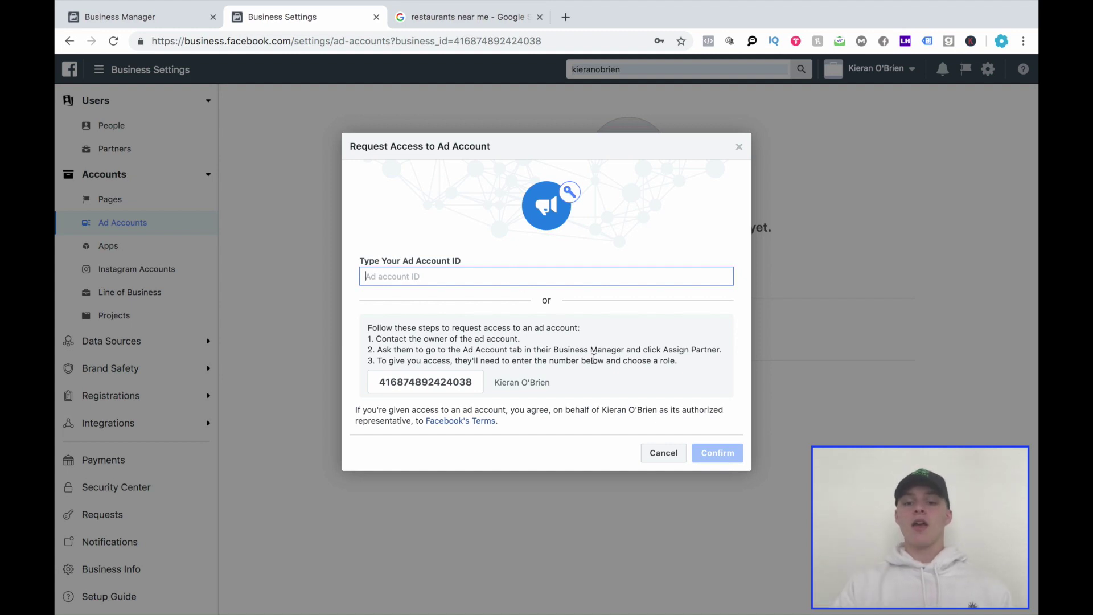
{"action": "left_click", "coordinate": [674, 453]}
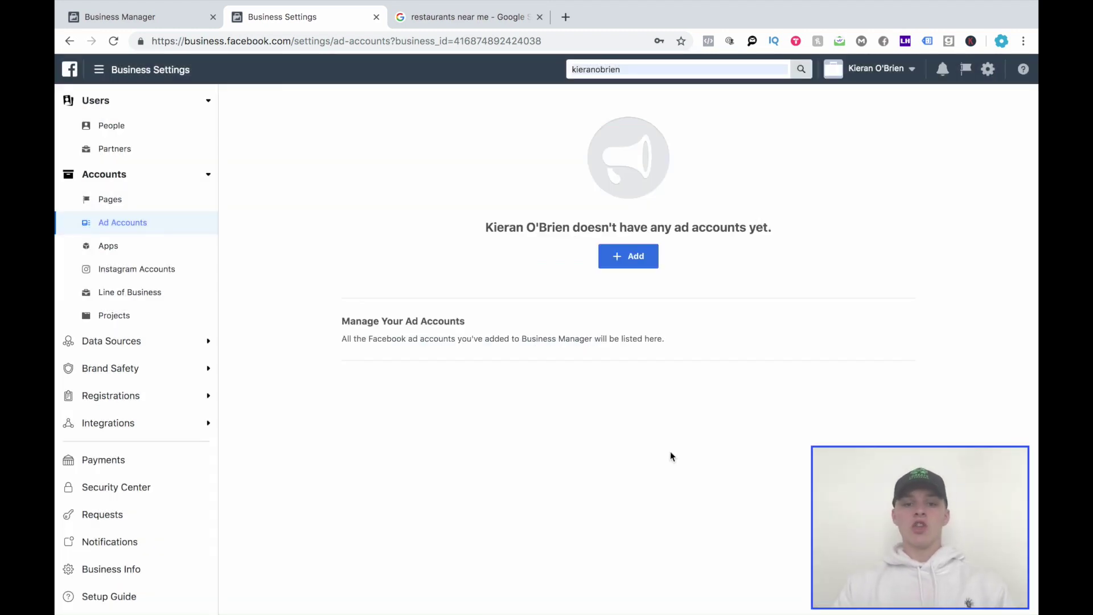
- Review the Pages, Ad Accounts and Instagram Accounts sections of the business settings
{"action": "left_click", "coordinate": [151, 149]}
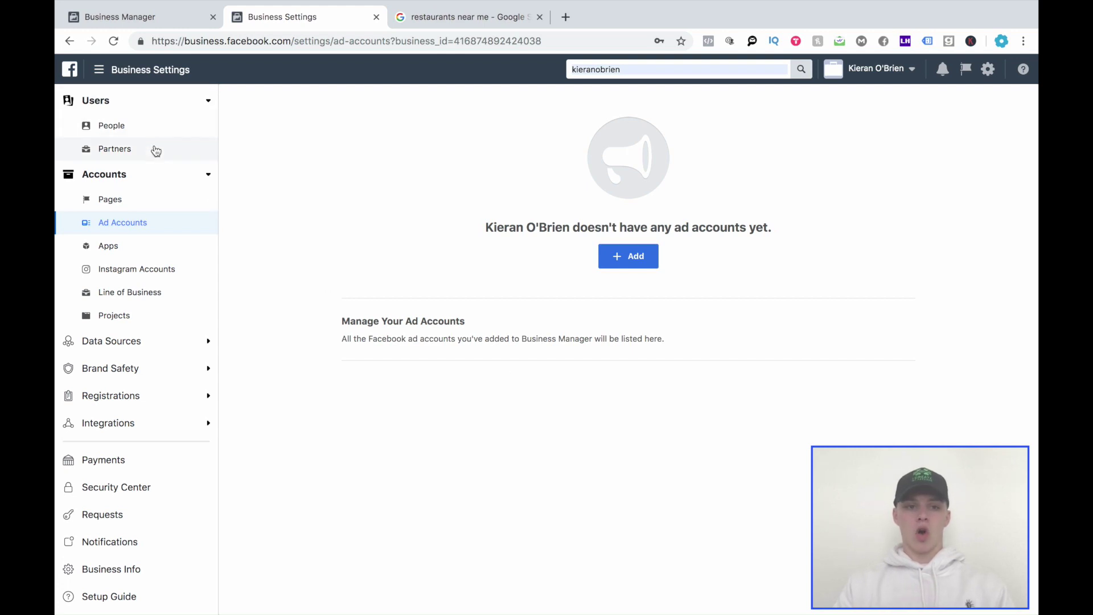
{"action": "left_click", "coordinate": [142, 222]}
{"action": "left_click", "coordinate": [144, 204]}
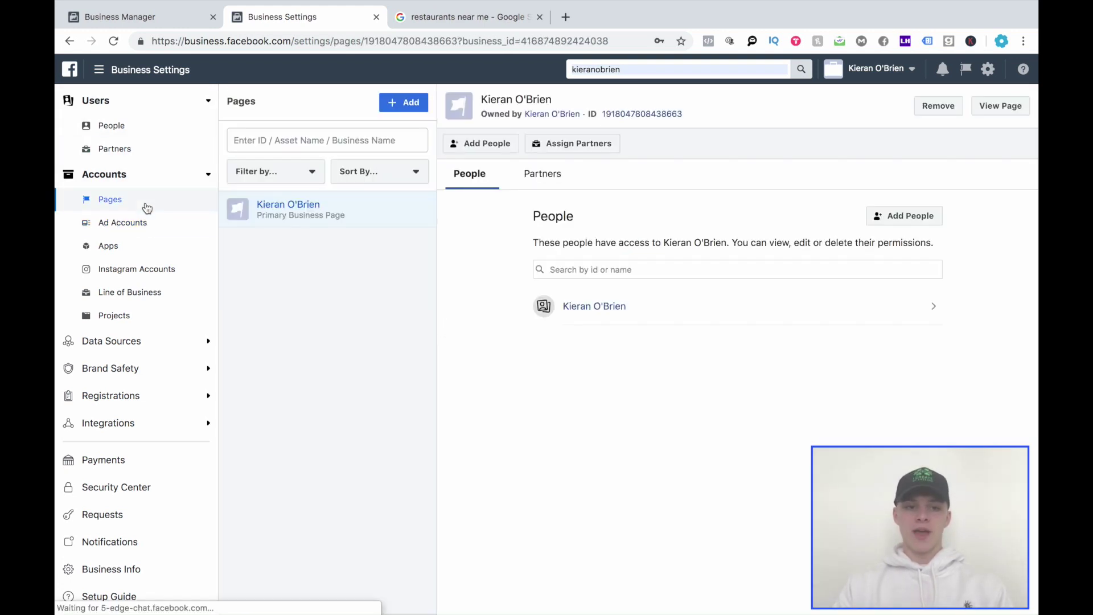
{"action": "left_click", "coordinate": [141, 222]}
{"action": "left_click", "coordinate": [147, 269]}
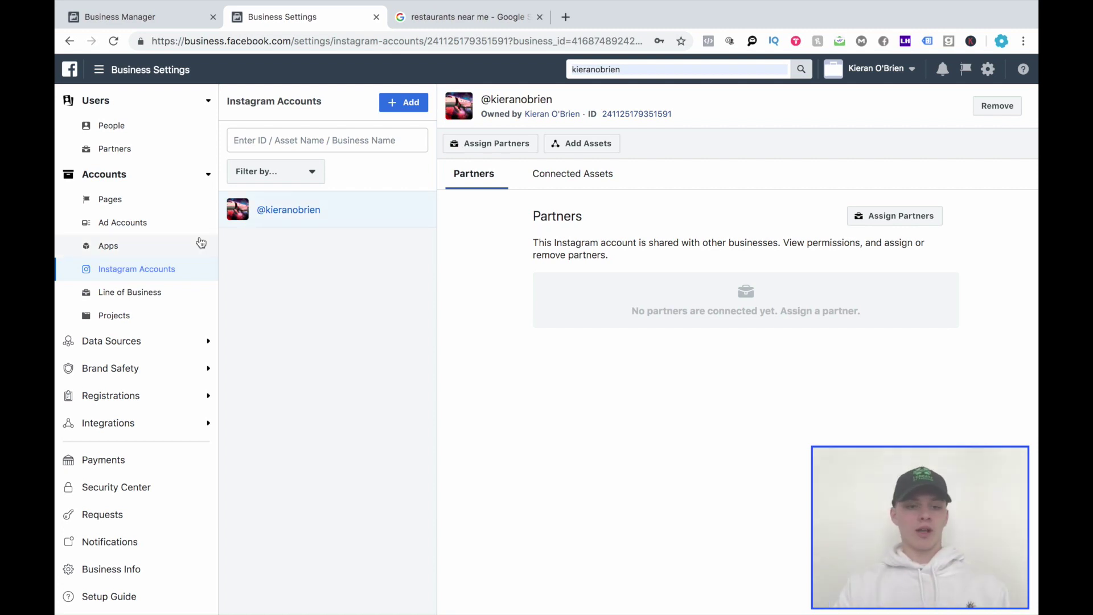
- Create a new project named "Oreganos Pizza" in the Projects settings and continue to its Page selection
{"action": "left_click", "coordinate": [159, 314]}
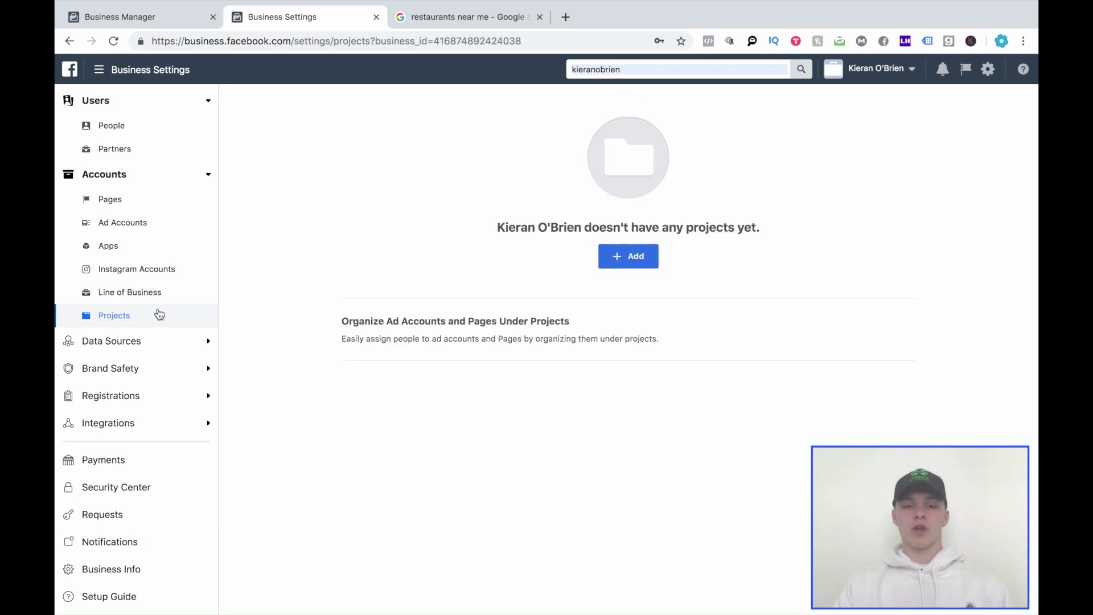
{"action": "left_click", "coordinate": [626, 262]}
{"action": "left_click", "coordinate": [547, 296]}
{"action": "type", "text": "Oregano's"}
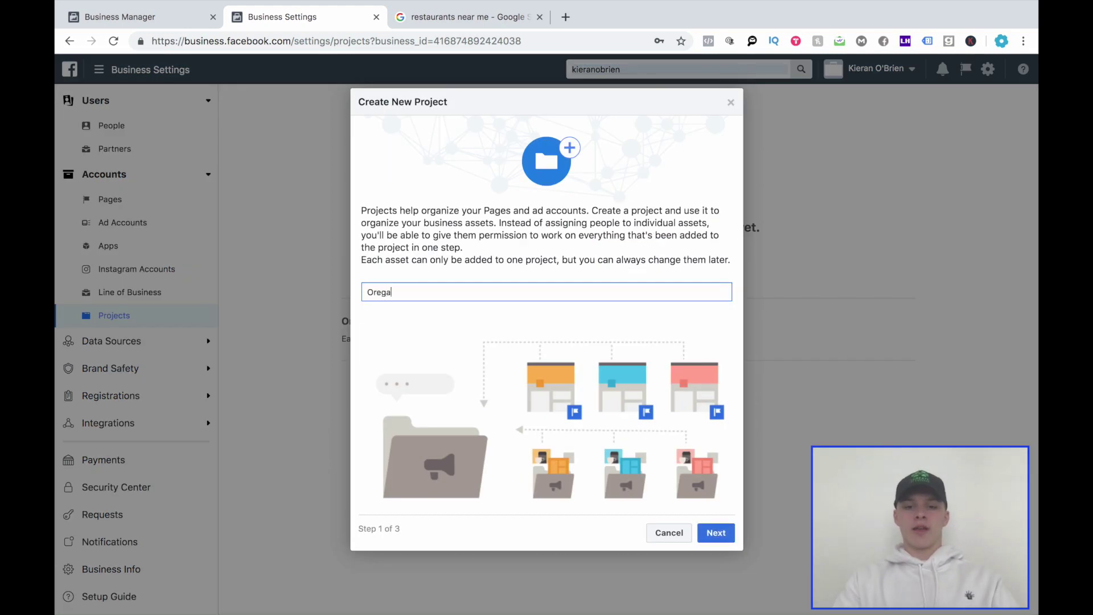
{"action": "key", "text": "BackSpace"}
{"action": "key", "text": "BackSpace"}
{"action": "key", "text": "BackSpace"}
{"action": "key", "text": "BackSpace"}
{"action": "type", "text": "nos Poz"}
{"action": "type", "text": "izza"}
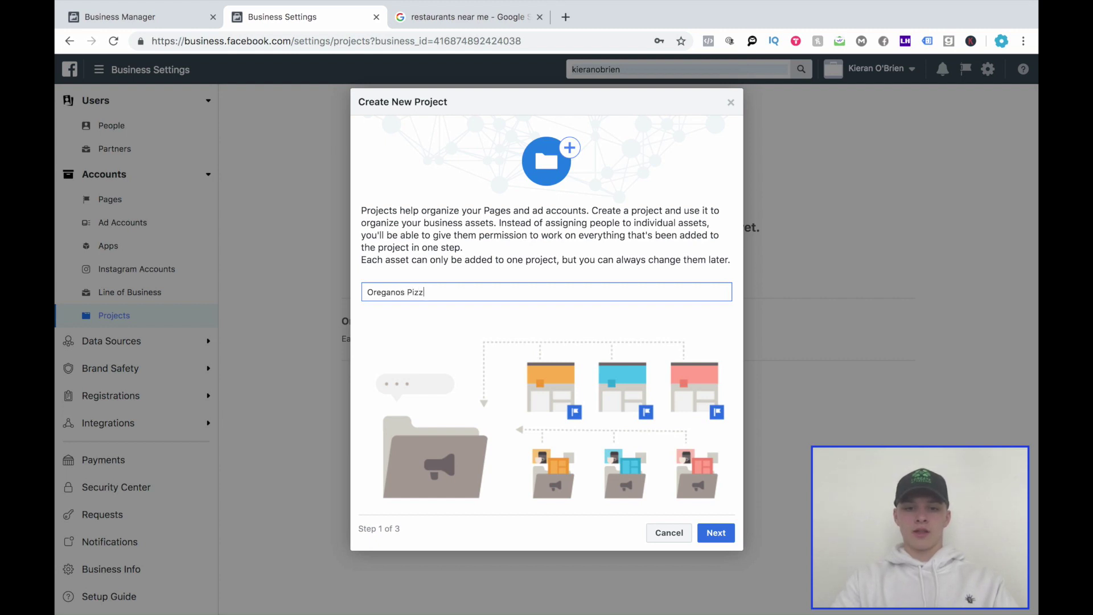
{"action": "left_click", "coordinate": [717, 532]}
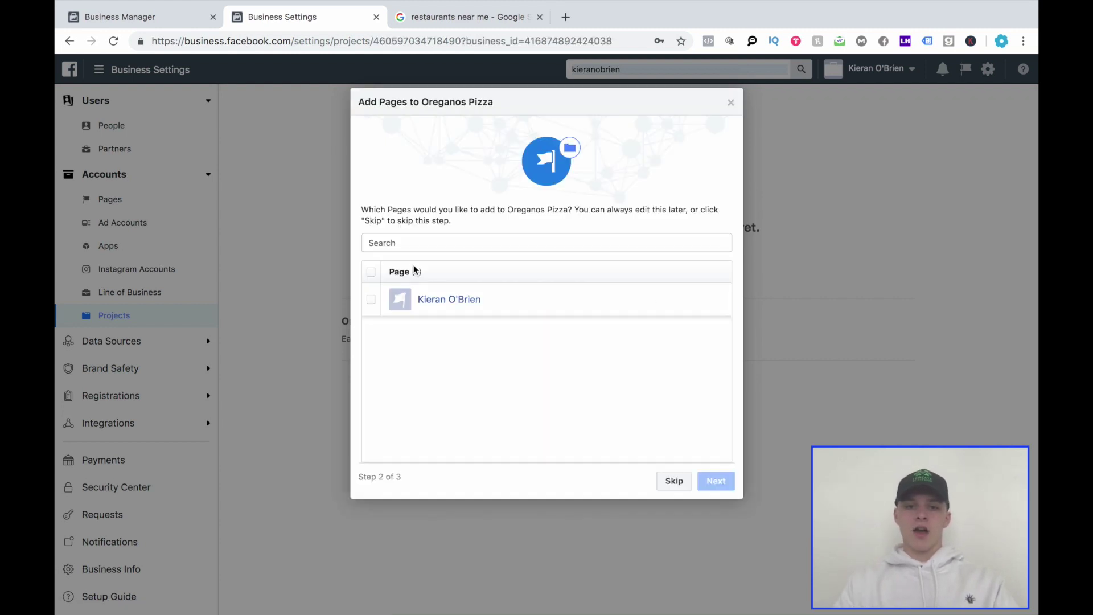
- Add the business's existing Page to the Oreganos Pizza project and finish the setup without assigning an ad account
{"action": "left_click", "coordinate": [399, 303]}
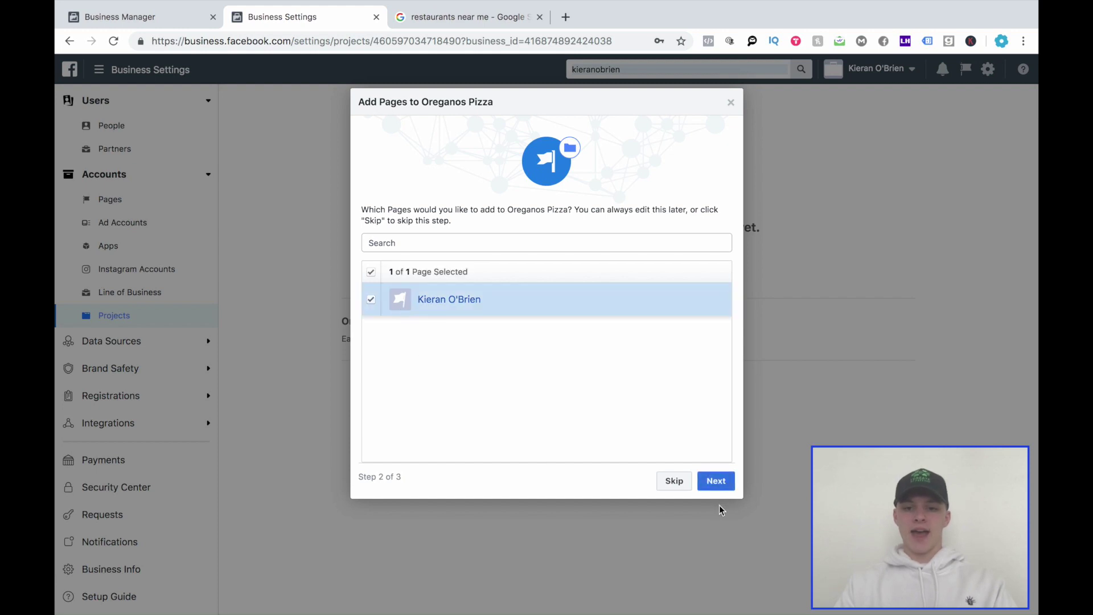
{"action": "left_click", "coordinate": [715, 481]}
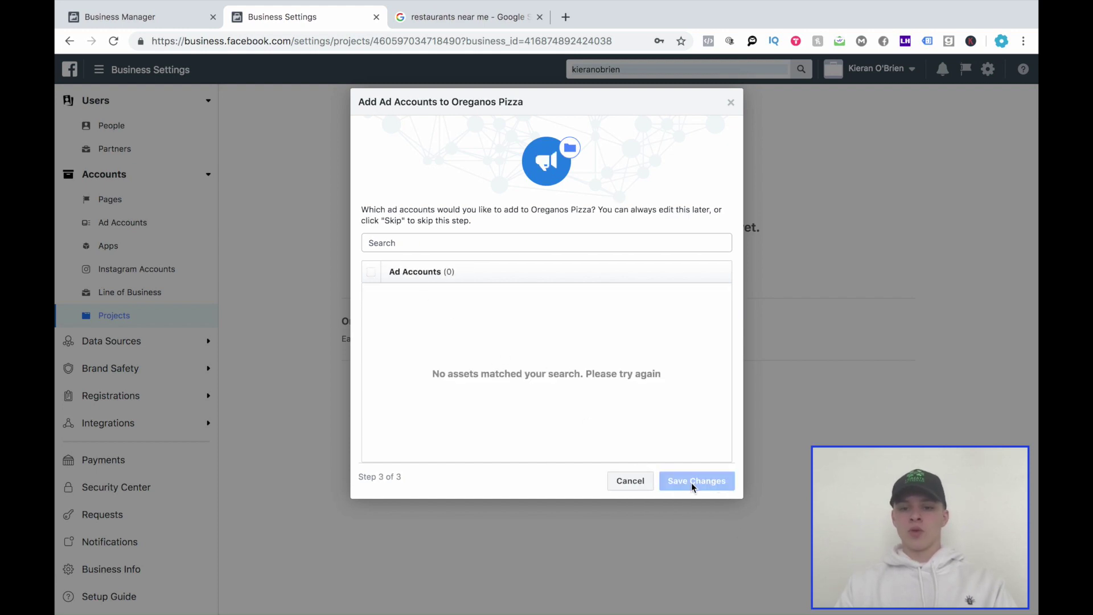
{"action": "left_click", "coordinate": [634, 486]}
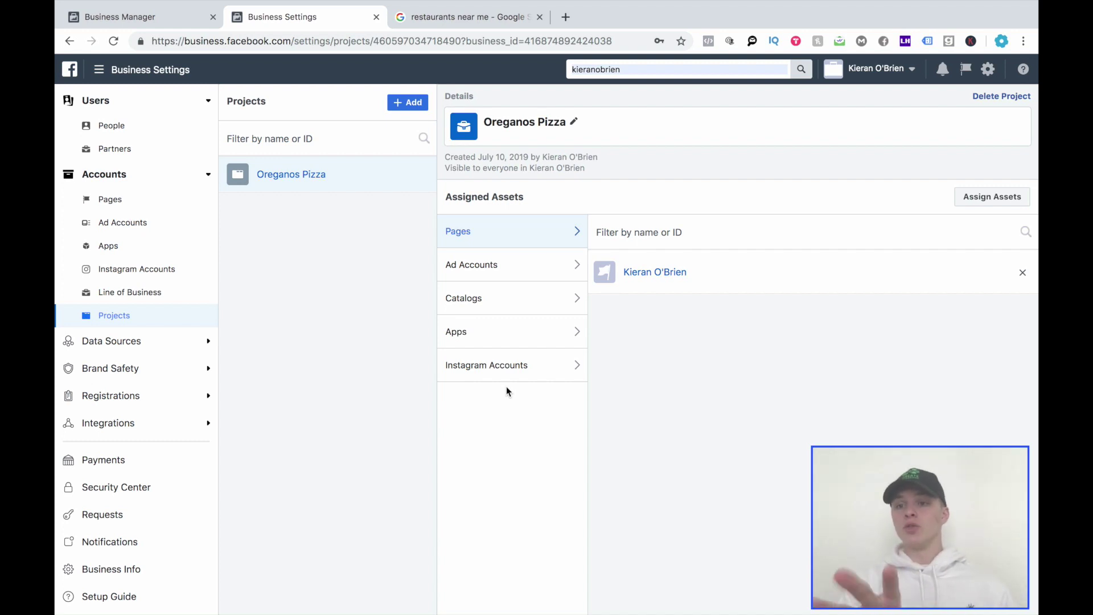
- Delete the Oreganos Pizza project and confirm its removal
{"action": "left_click", "coordinate": [984, 96]}
{"action": "left_click", "coordinate": [624, 280]}
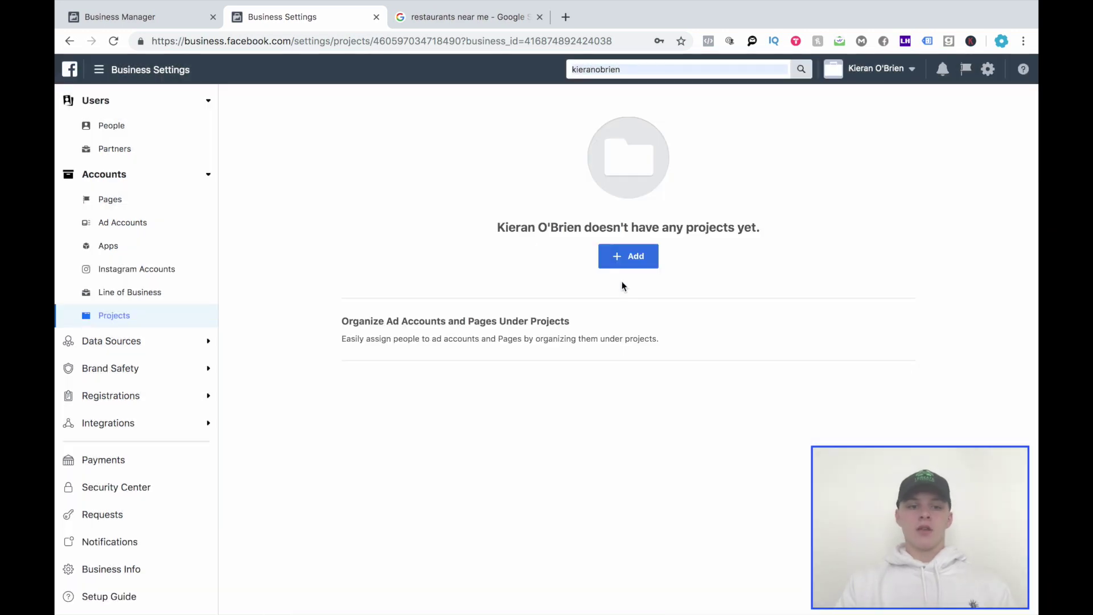
- Review the Catalogs and Pixels data sources and the Ad Accounts section of the business settings
{"action": "left_click", "coordinate": [153, 346]}
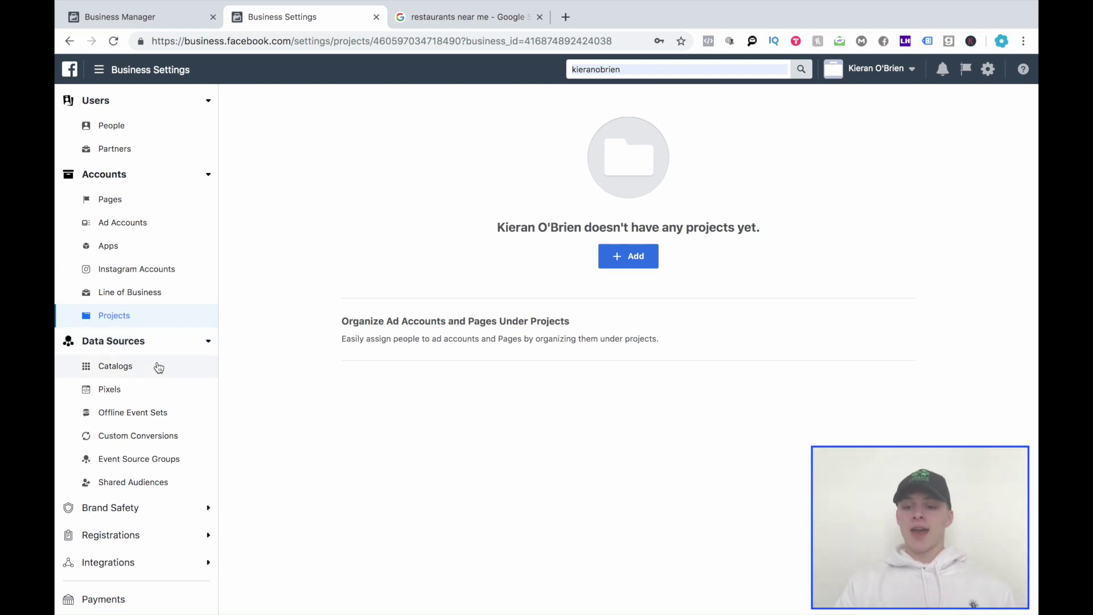
{"action": "left_click", "coordinate": [159, 367]}
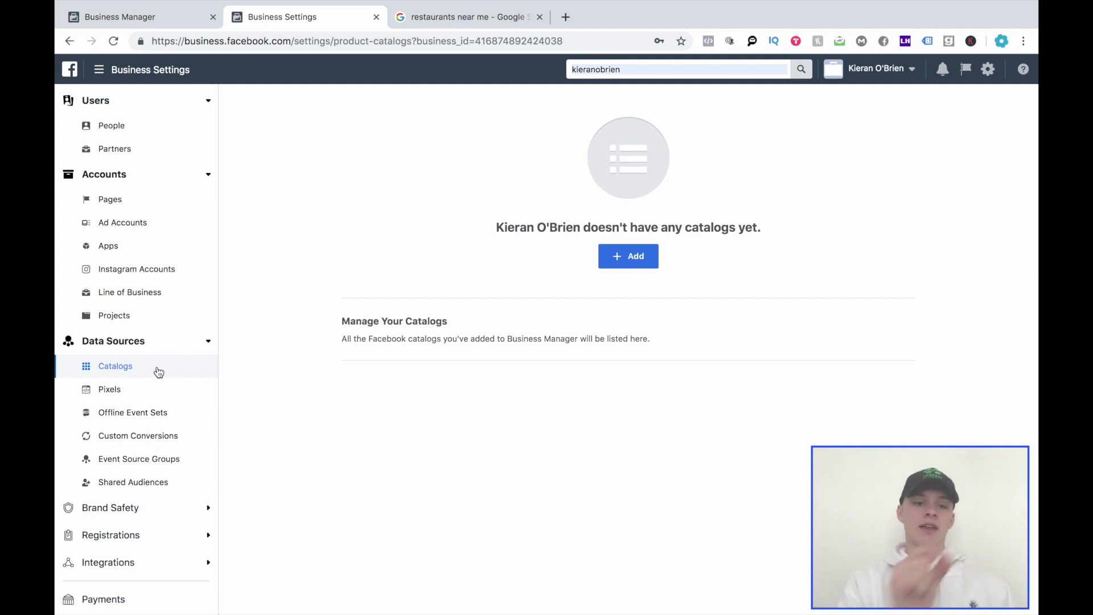
{"action": "left_click", "coordinate": [155, 396]}
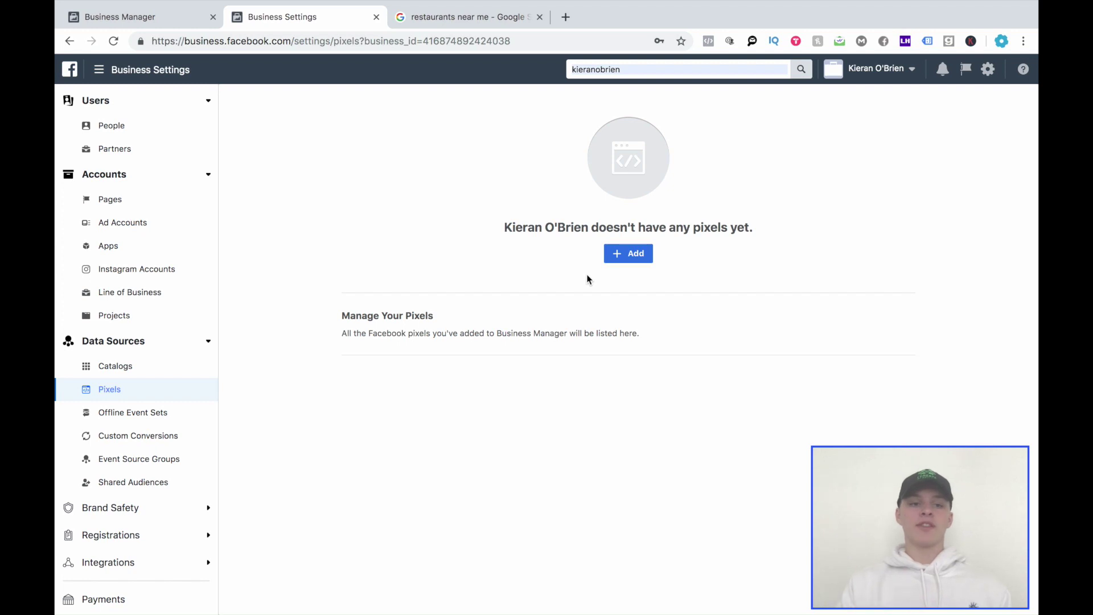
{"action": "left_click", "coordinate": [178, 221]}
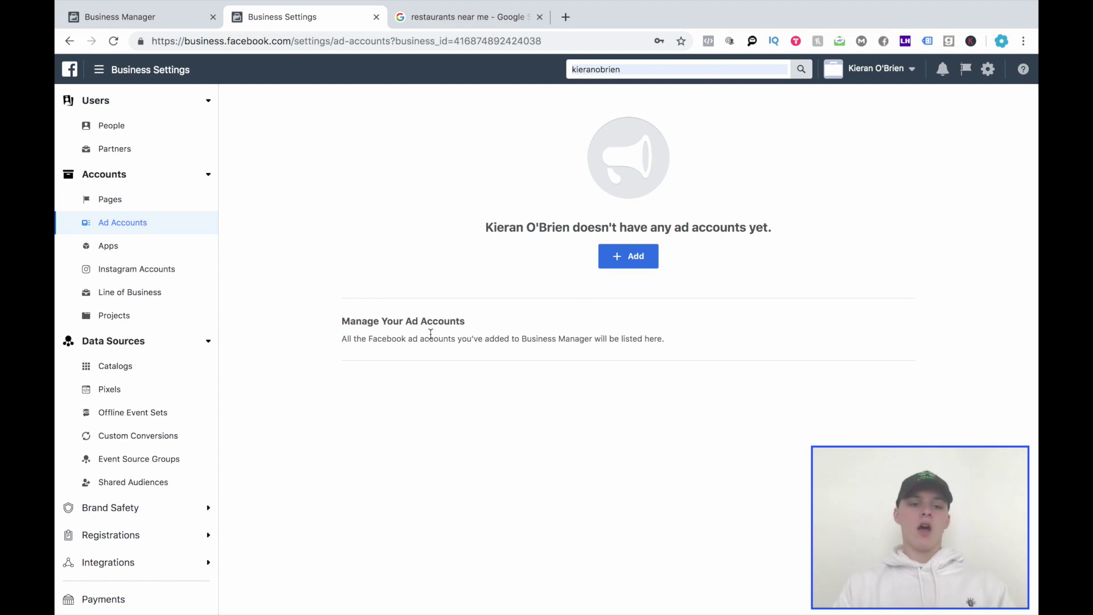
- Open the Facebook pixel creation form in the Pixels settings and close it without creating a pixel
{"action": "left_click", "coordinate": [141, 371]}
{"action": "left_click", "coordinate": [140, 387]}
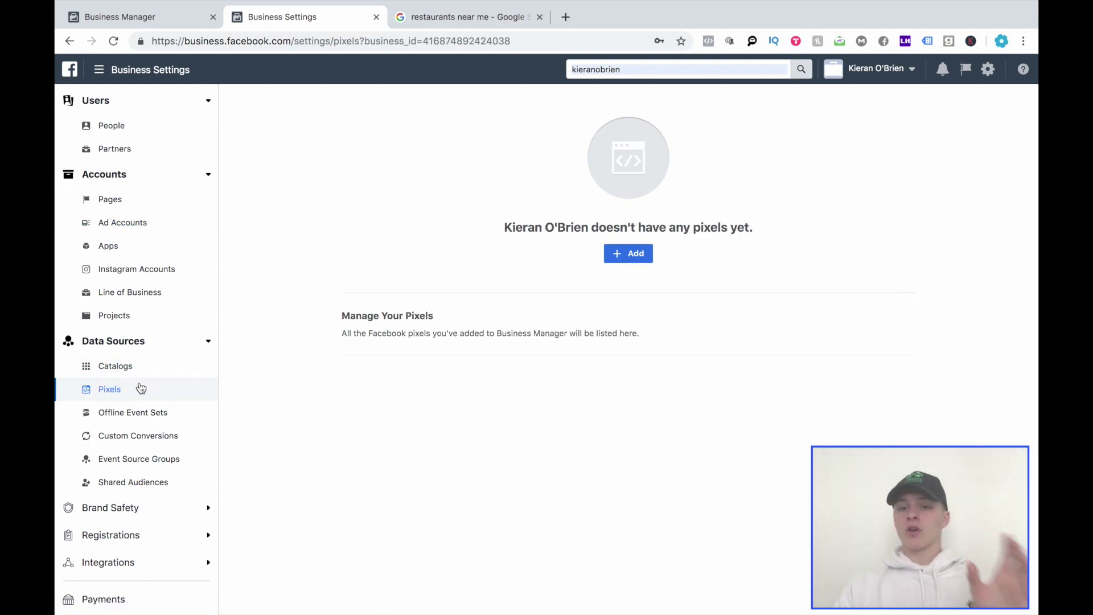
{"action": "left_click", "coordinate": [635, 252]}
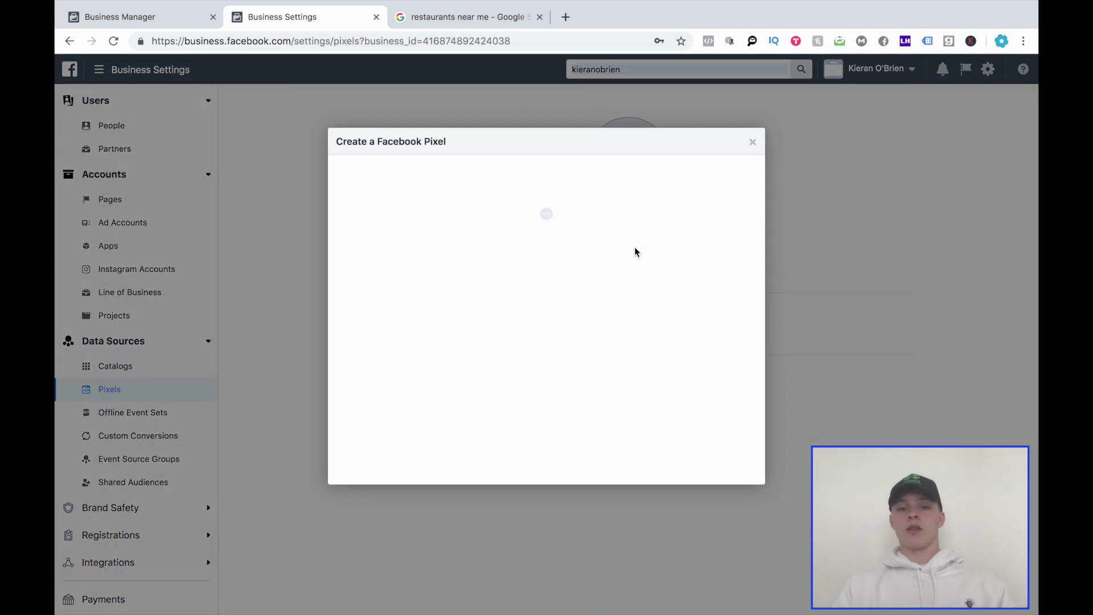
{"action": "left_click", "coordinate": [751, 141]}
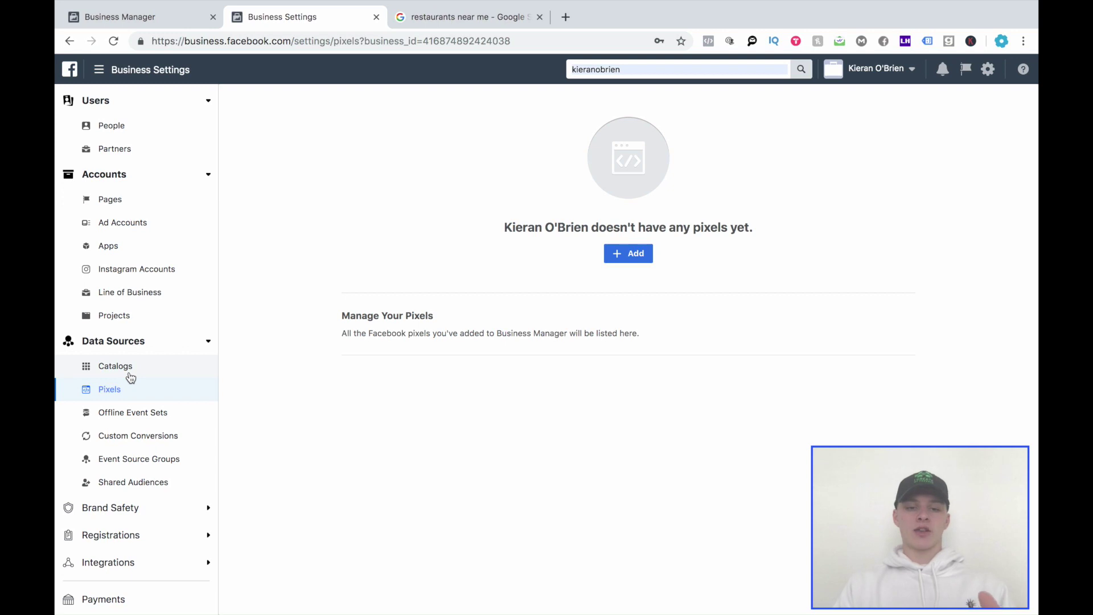
{"action": "left_click", "coordinate": [633, 254]}
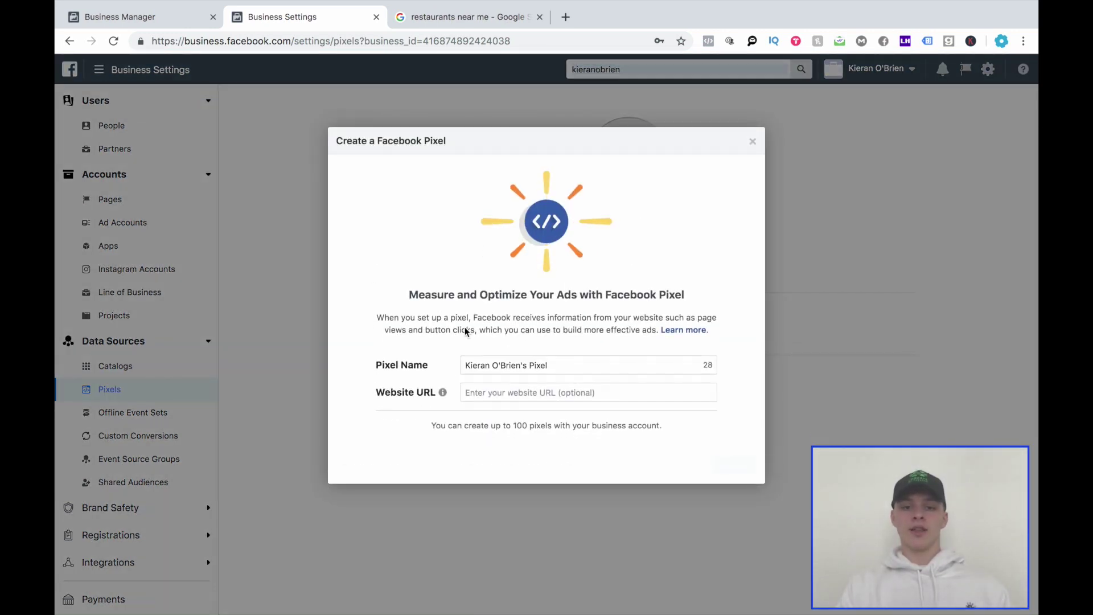
{"action": "left_click", "coordinate": [752, 142]}
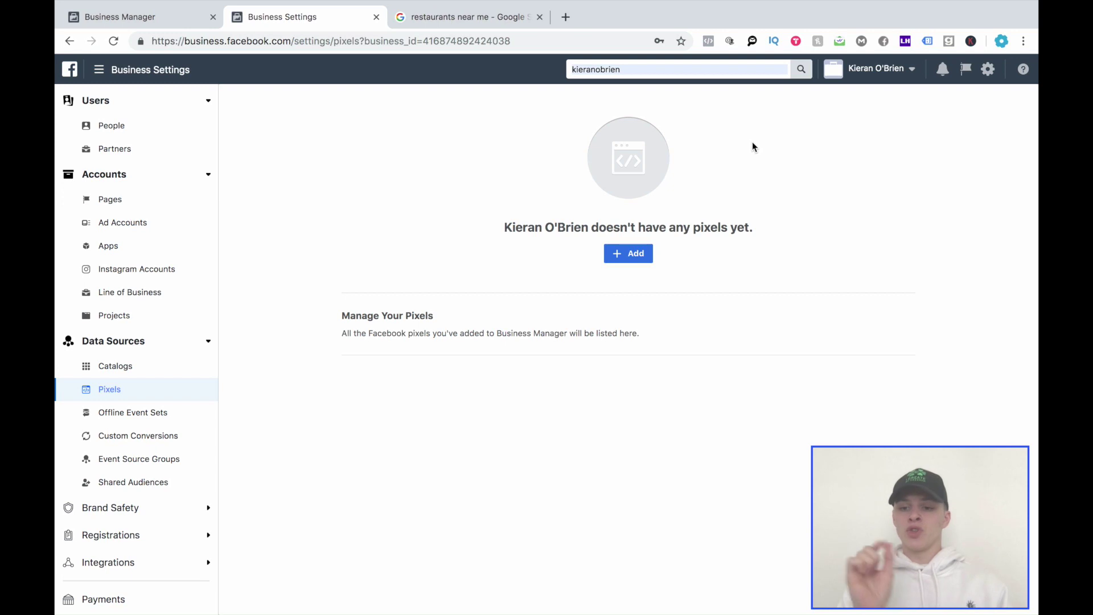
- Locate and highlight the Business Manager ID in Business Info, and return to the Pages settings
{"action": "scroll", "coordinate": [142, 387], "scroll_direction": "down", "scroll_amount": 3}
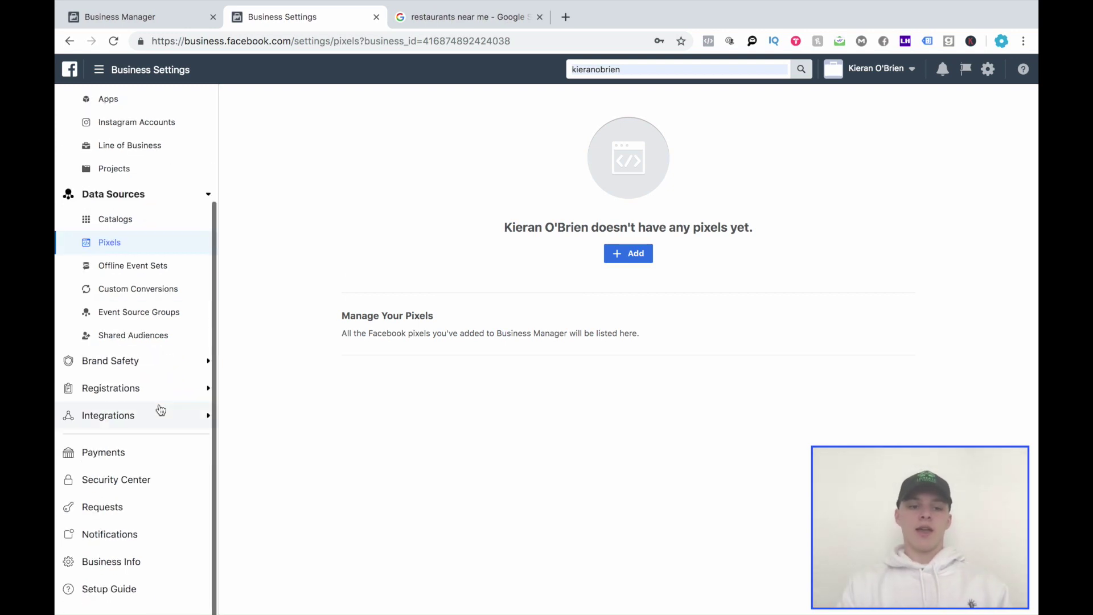
{"action": "left_click", "coordinate": [127, 567]}
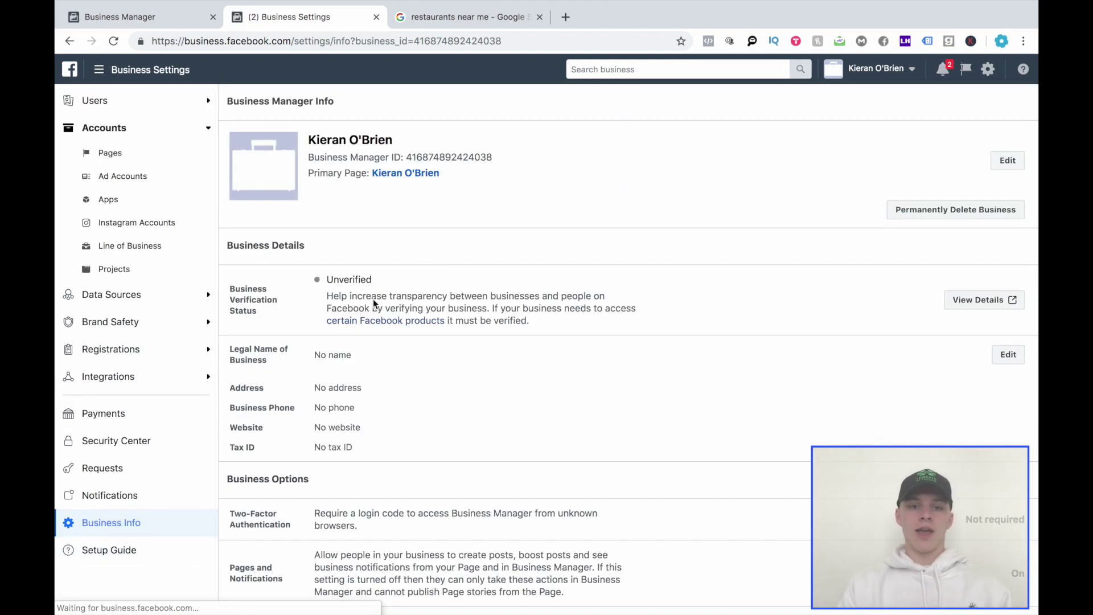
{"action": "double_click", "coordinate": [451, 157]}
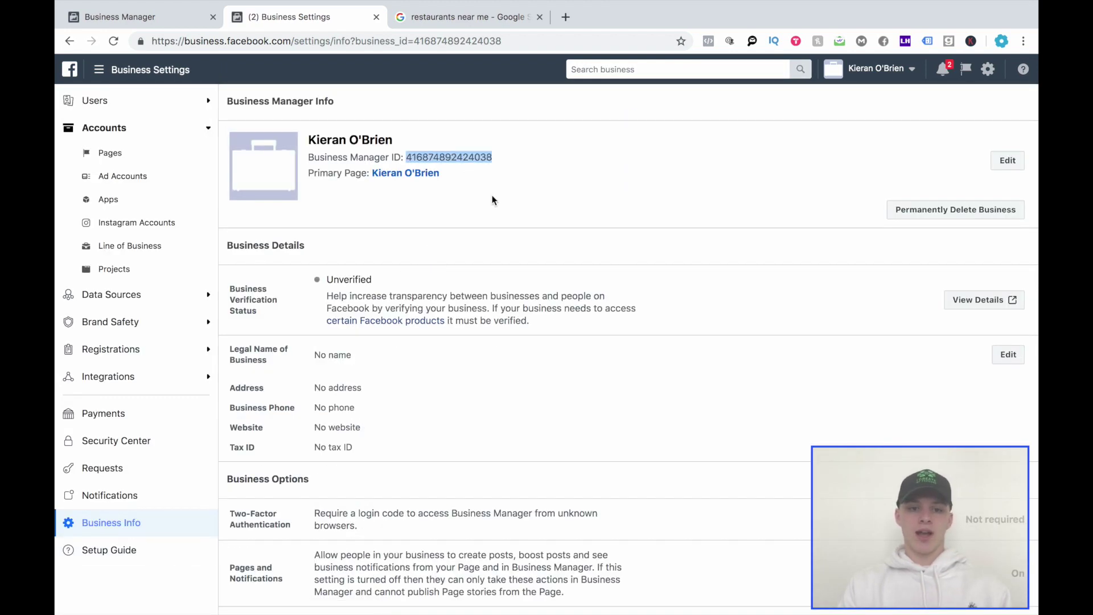
{"action": "left_click", "coordinate": [493, 200]}
{"action": "double_click", "coordinate": [462, 158]}
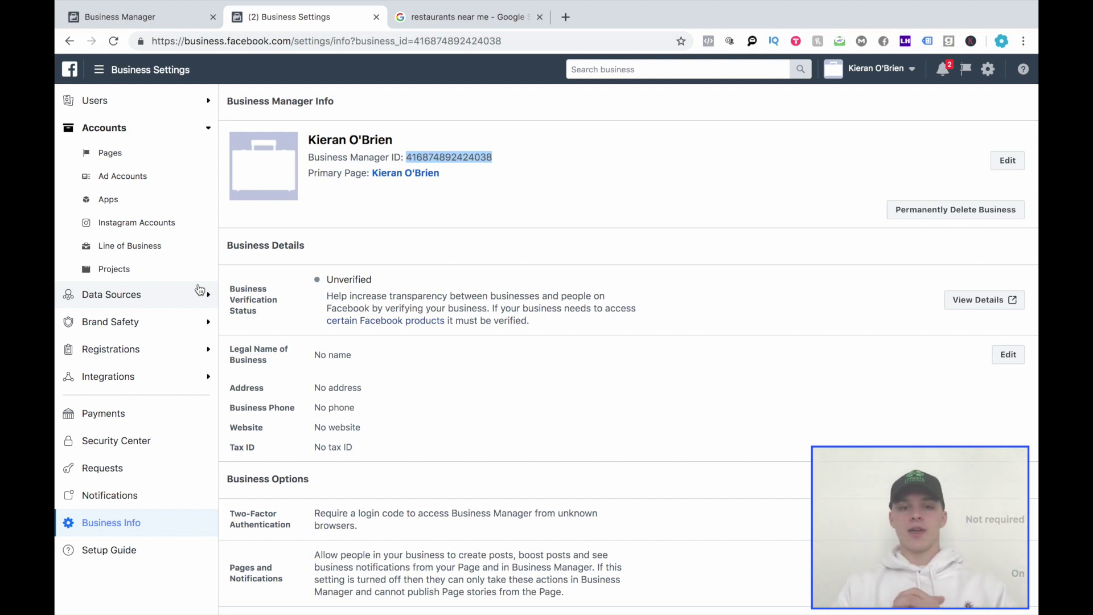
{"action": "left_click", "coordinate": [157, 161]}
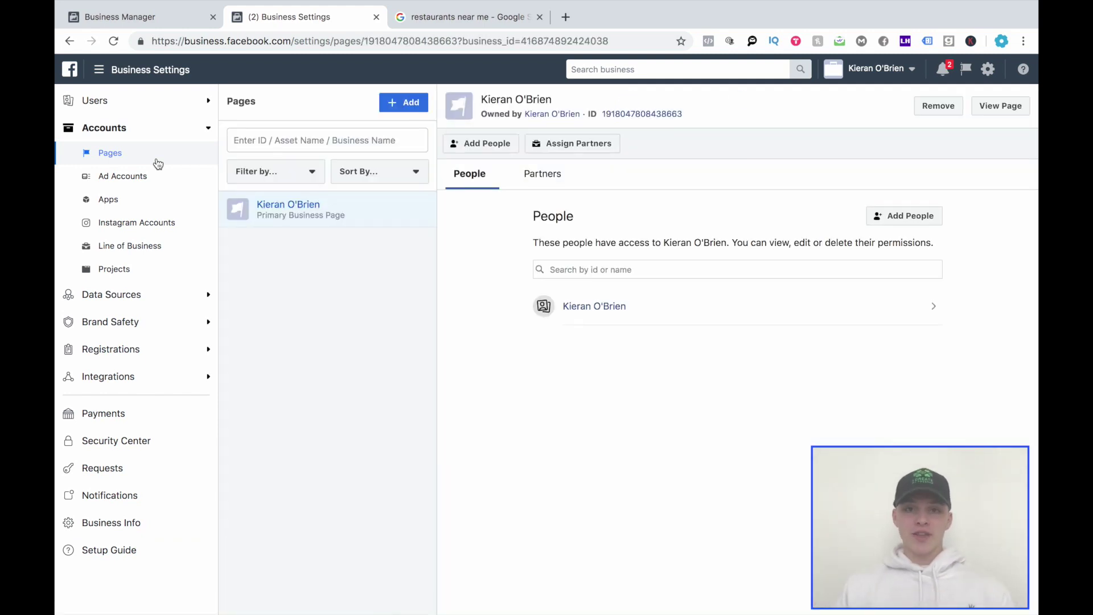